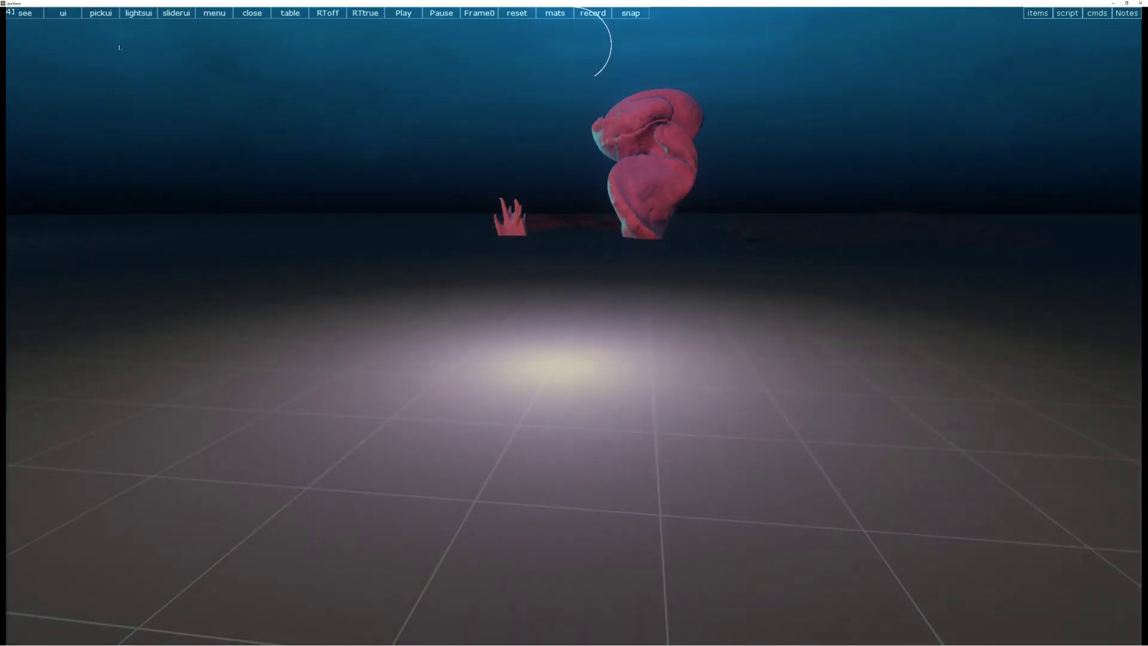
# Select the rock2 object in the scene, view its network and its parameters, and close both windows
pyautogui.click(73, 14)
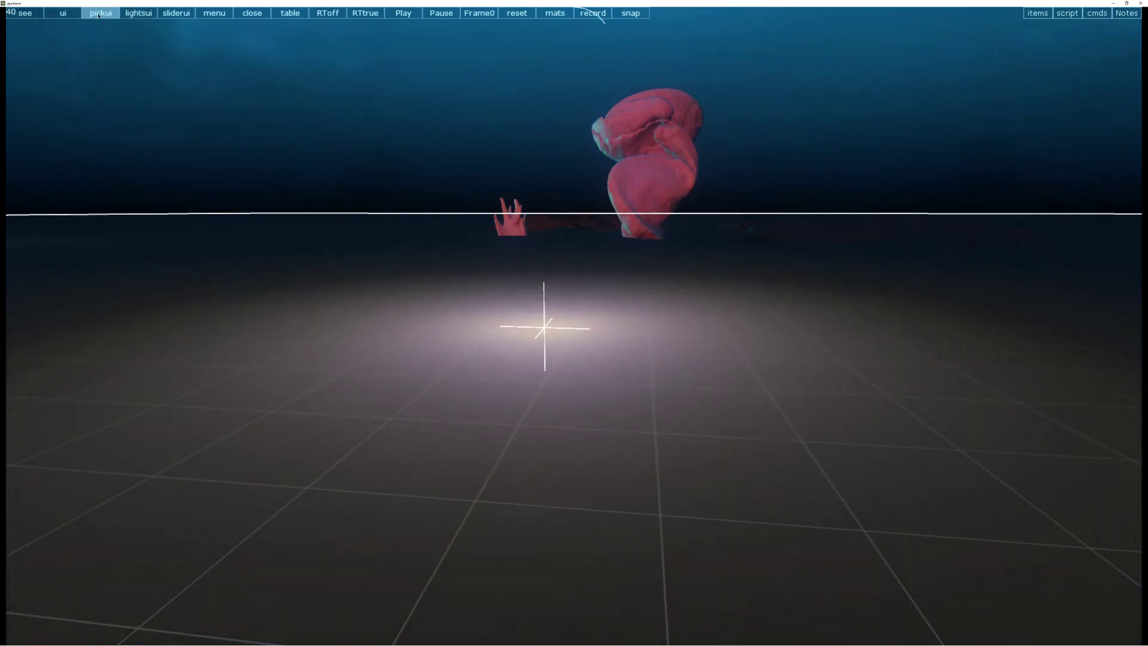
pyautogui.rightClick(544, 326)
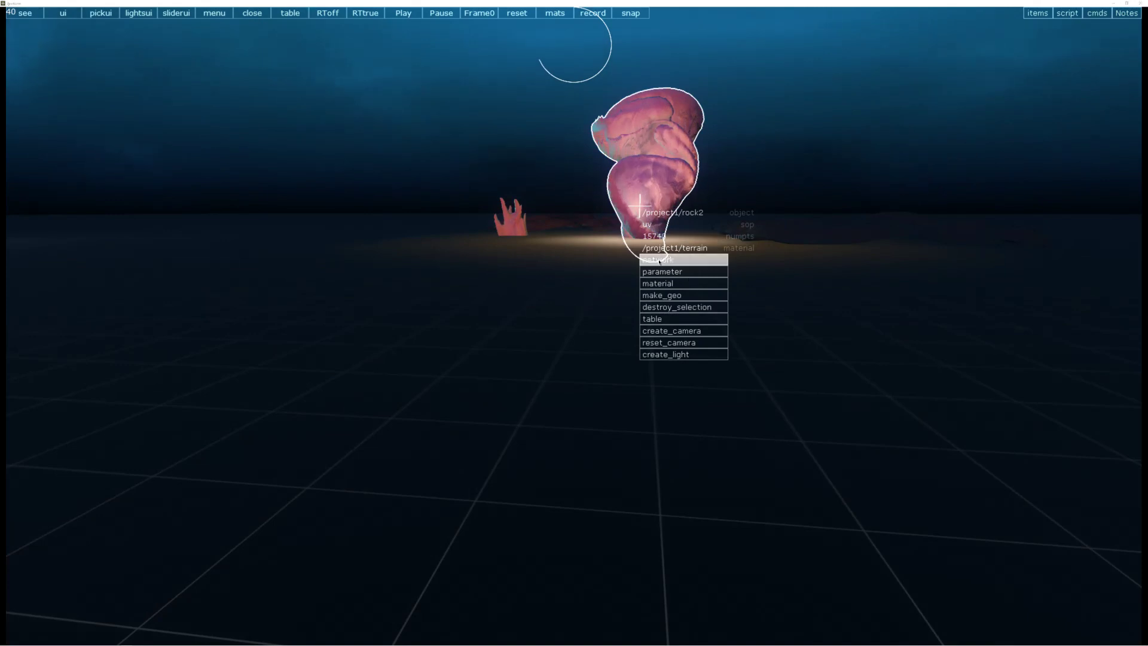
pyautogui.click(667, 260)
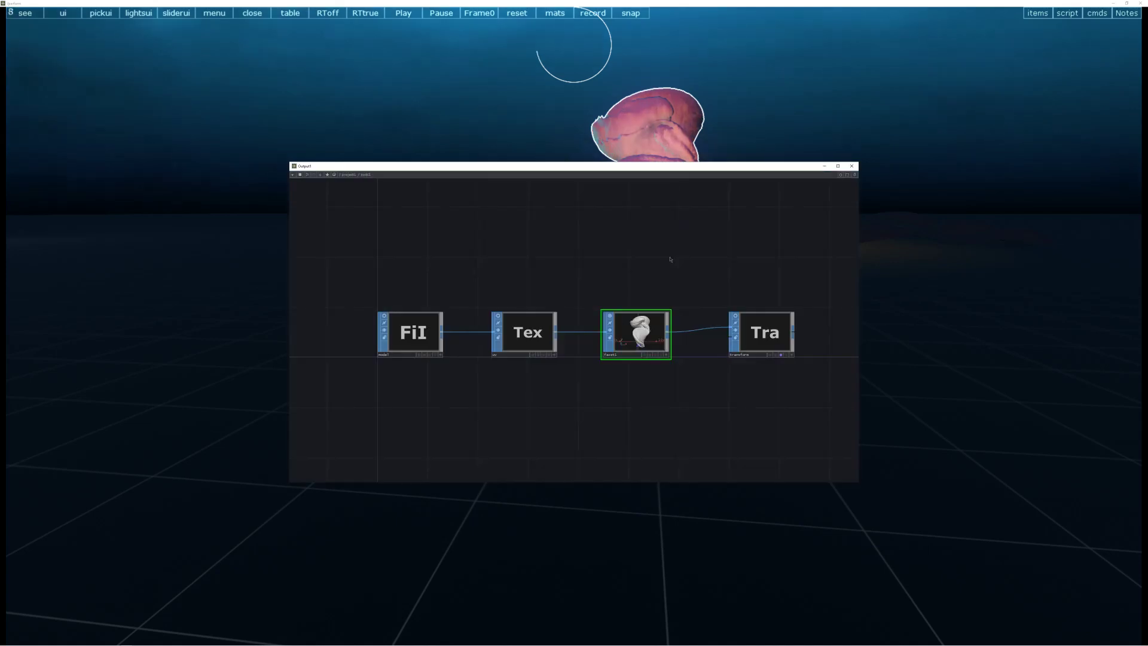
pyautogui.moveTo(655, 166); pyautogui.dragTo(659, 257)
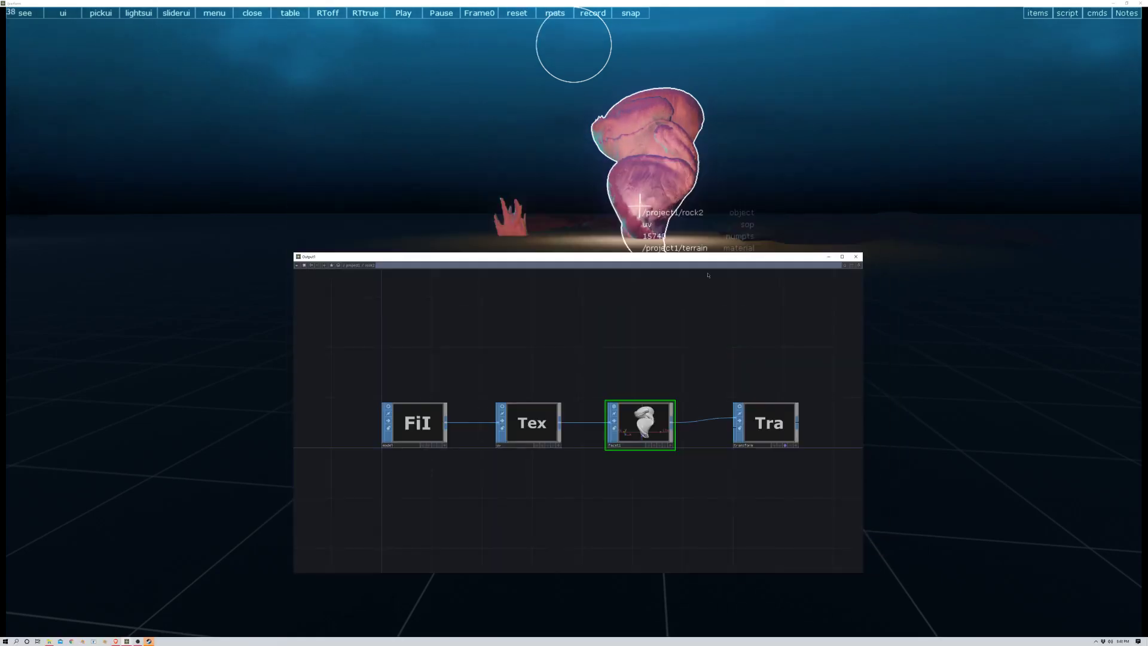
pyautogui.click(856, 258)
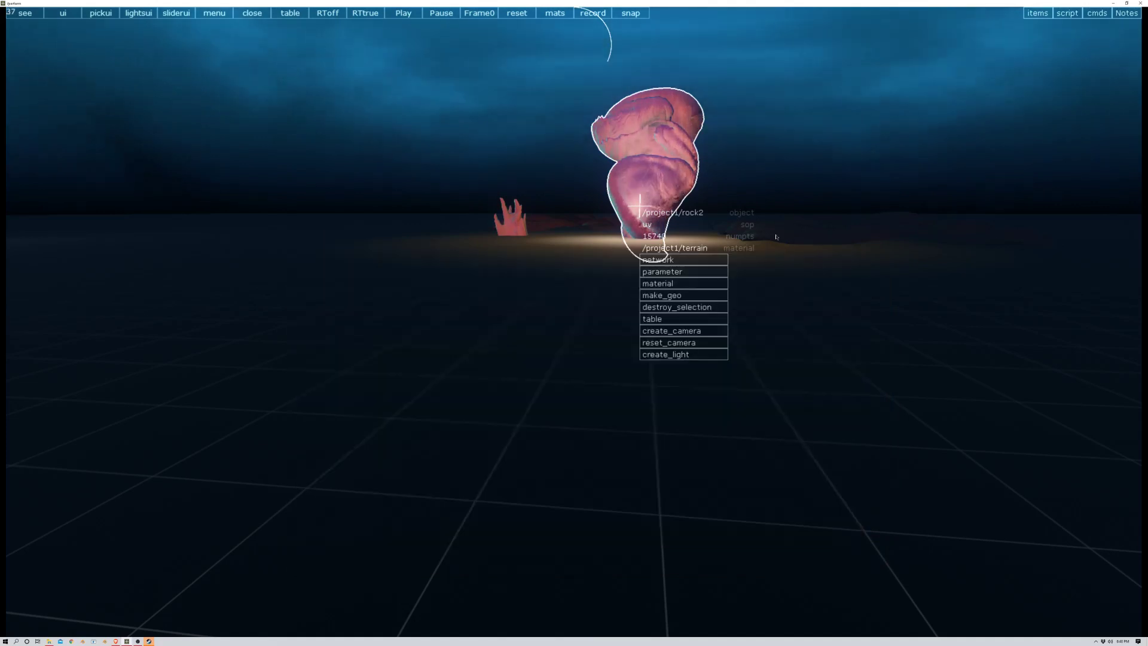
pyautogui.click(657, 259)
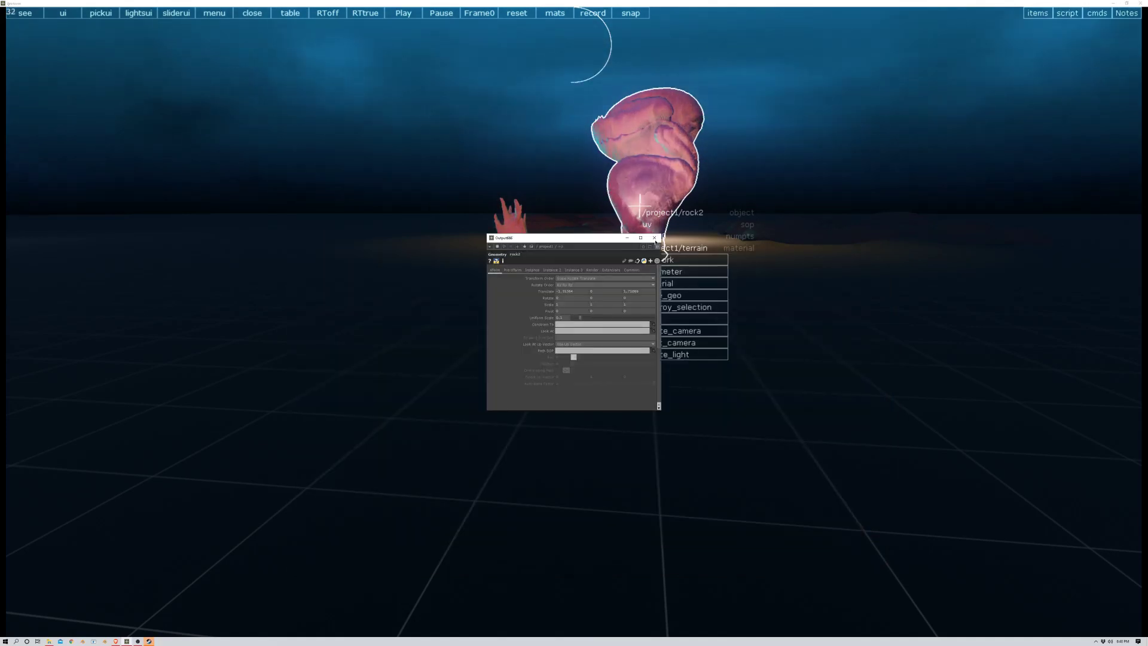
pyautogui.click(654, 238)
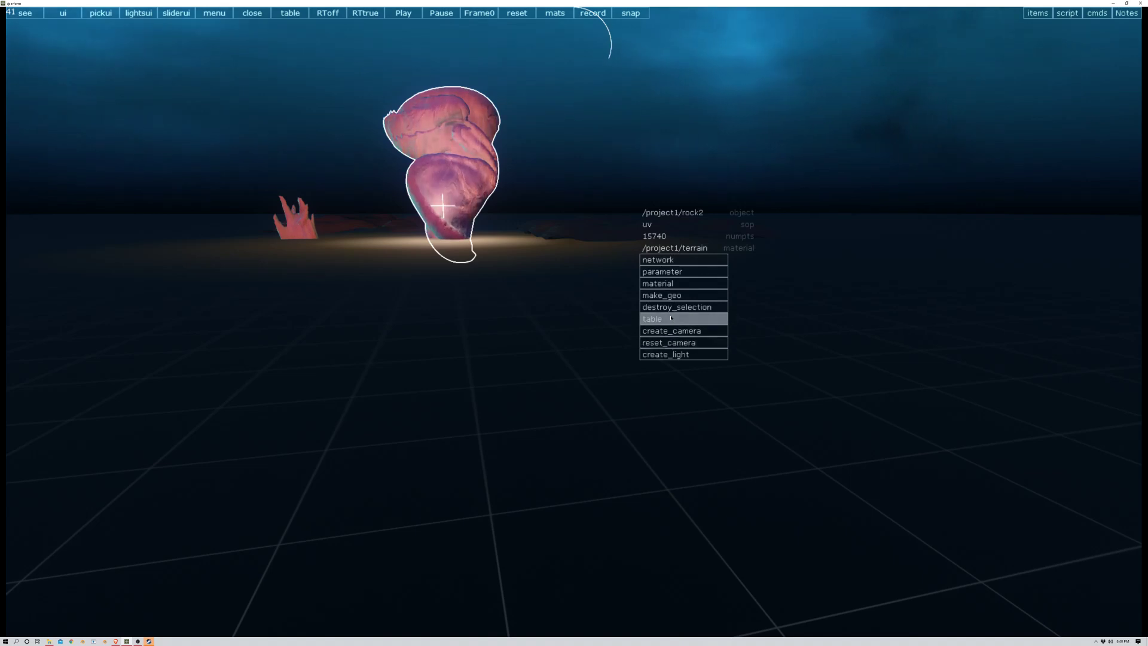
# Show the script editor, highlight the camera creation script from the first line to print(cam), and hide the editor
pyautogui.click(1065, 14)
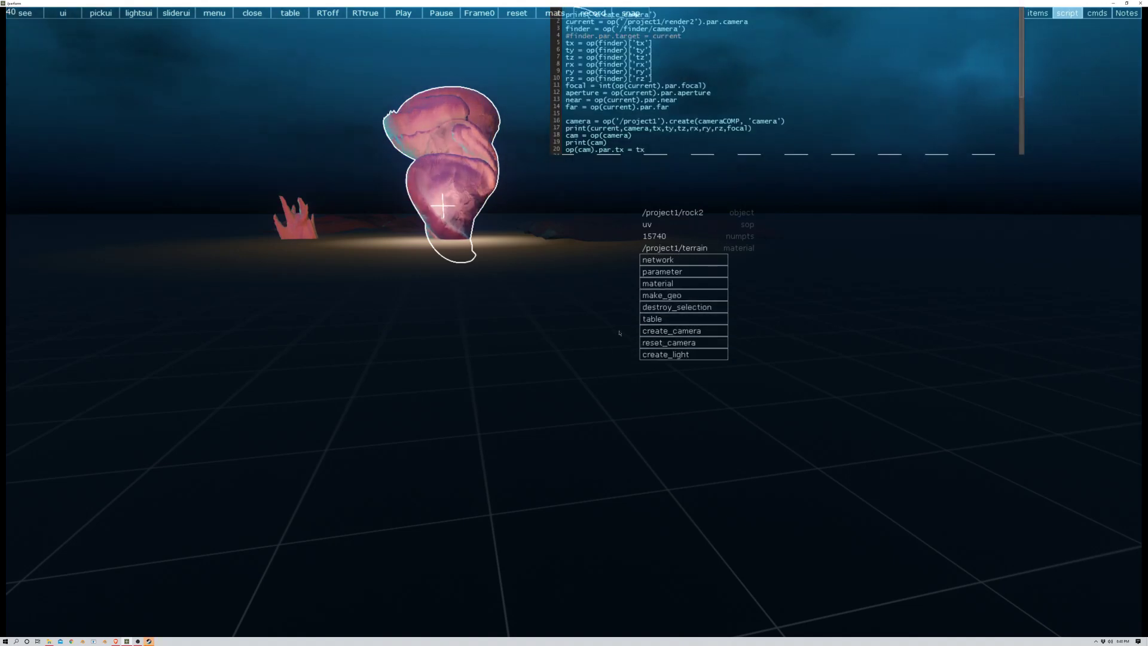
pyautogui.moveTo(649, 146); pyautogui.dragTo(604, 35)
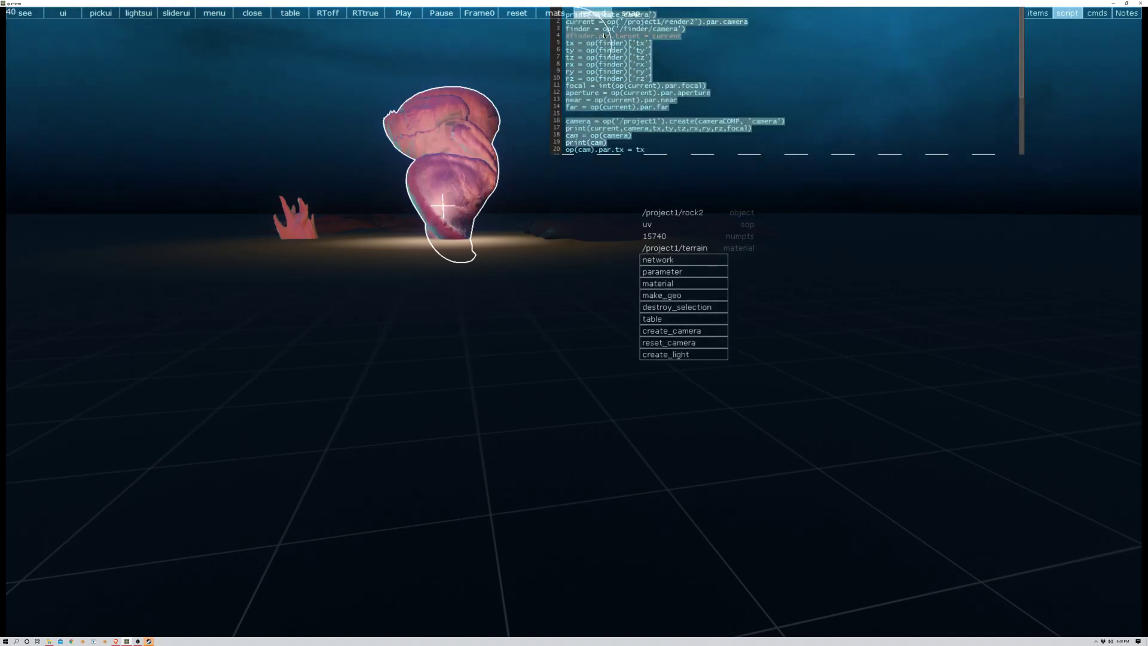
pyautogui.click(1066, 10)
# Show the scene lists and view the scene through camera1 to camera4, cam5, cam3, cam2 and finally camera
pyautogui.moveTo(915, 353); pyautogui.dragTo(221, 106)
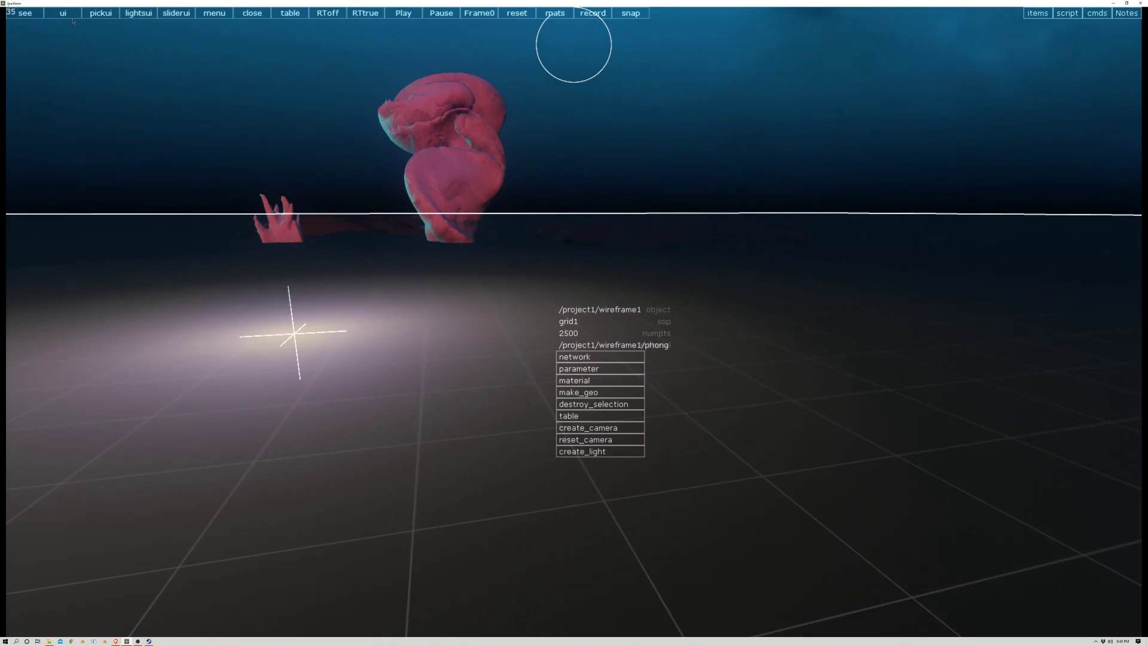
pyautogui.click(35, 13)
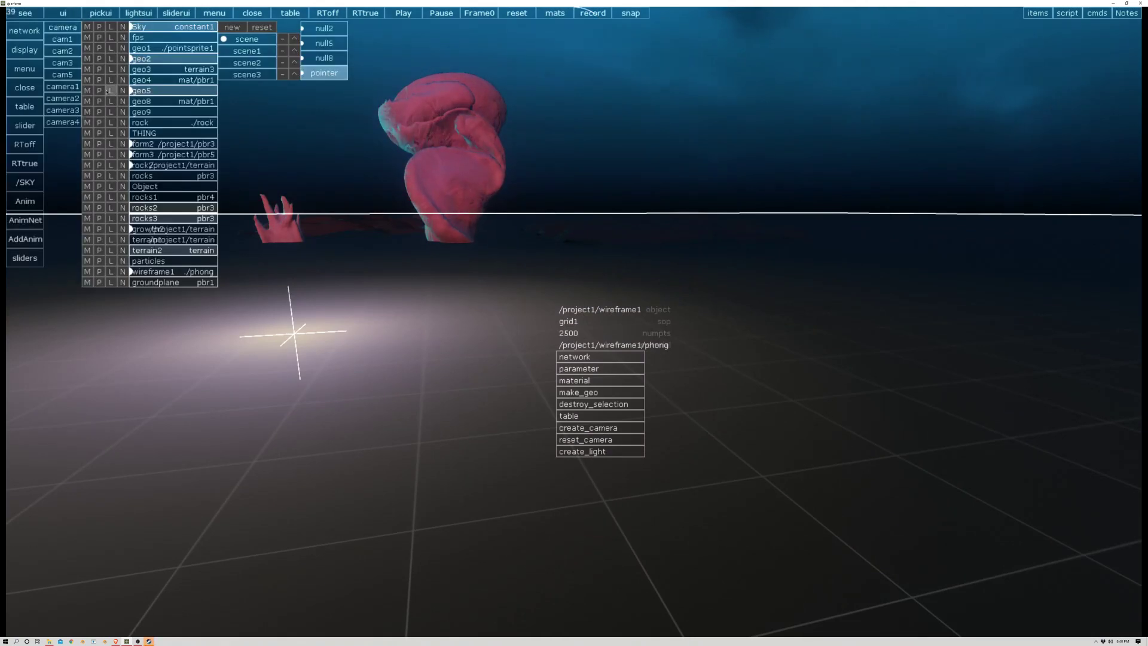
pyautogui.click(70, 89)
pyautogui.click(68, 99)
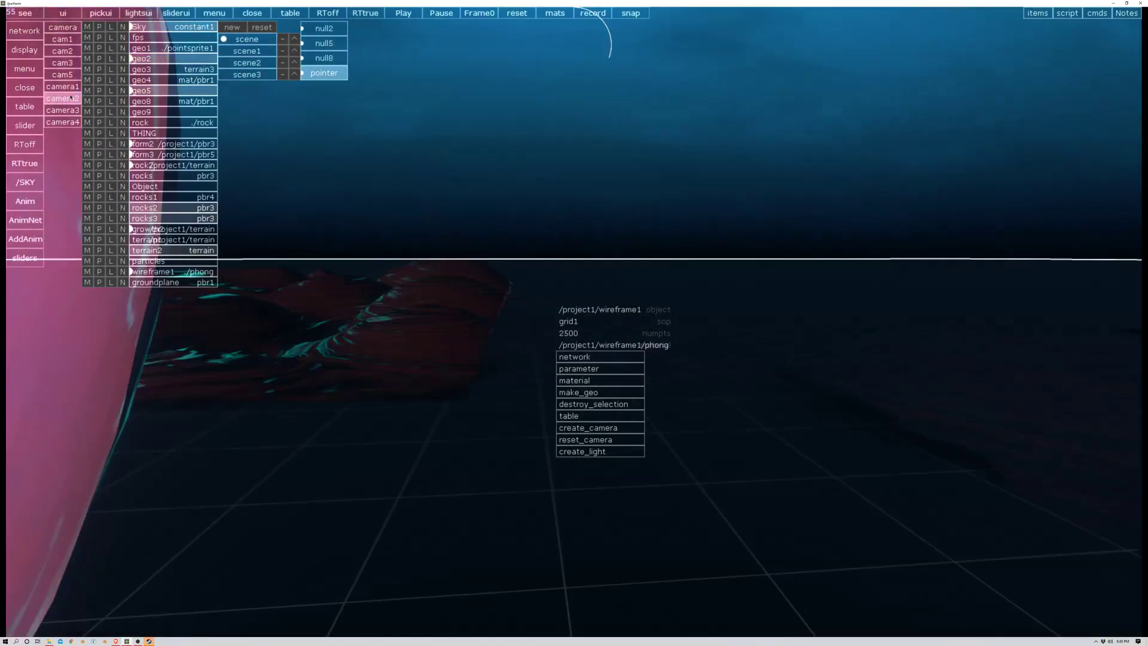
pyautogui.click(67, 112)
pyautogui.click(67, 122)
pyautogui.click(66, 111)
pyautogui.click(67, 75)
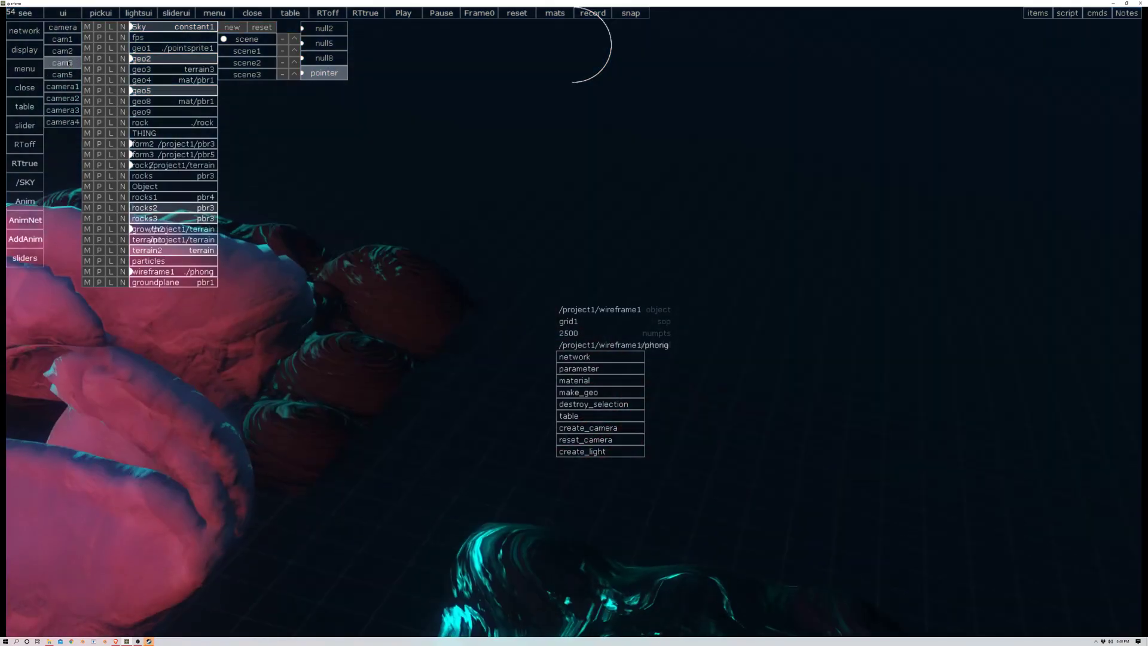
pyautogui.click(67, 63)
pyautogui.click(68, 52)
pyautogui.click(70, 29)
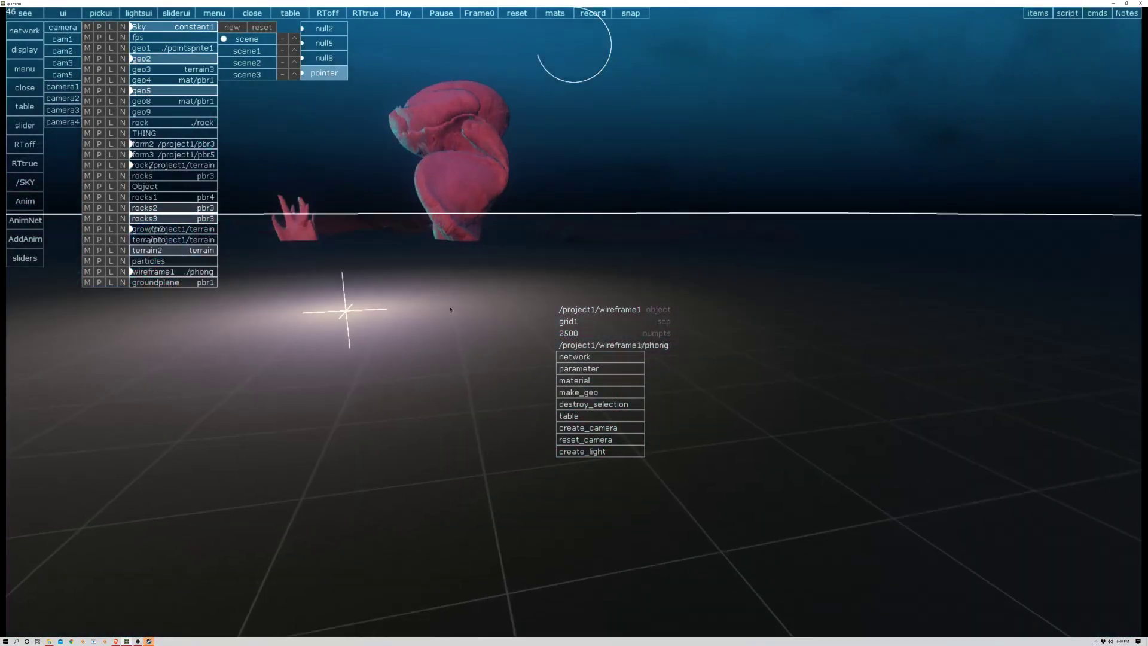
# Delete the small hand-shaped growth2 object from the scene
pyautogui.click(508, 233)
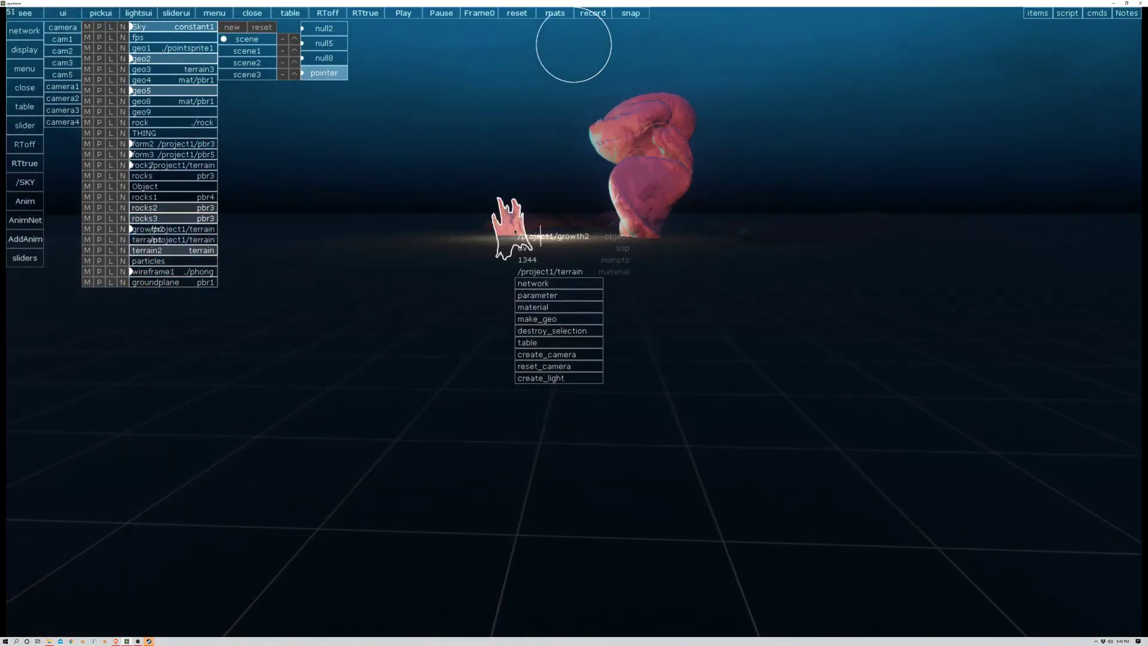
pyautogui.click(553, 331)
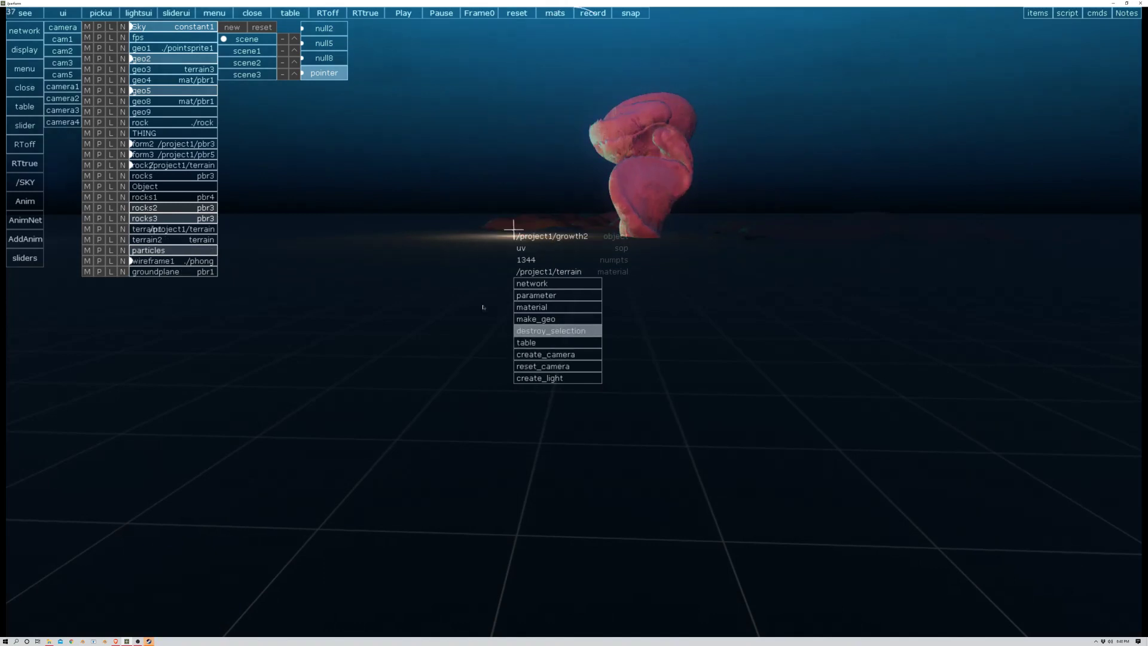
# Make a new torus geometry at a point on the wireframe1 floor and select the torus
pyautogui.click(425, 281)
pyautogui.click(451, 379)
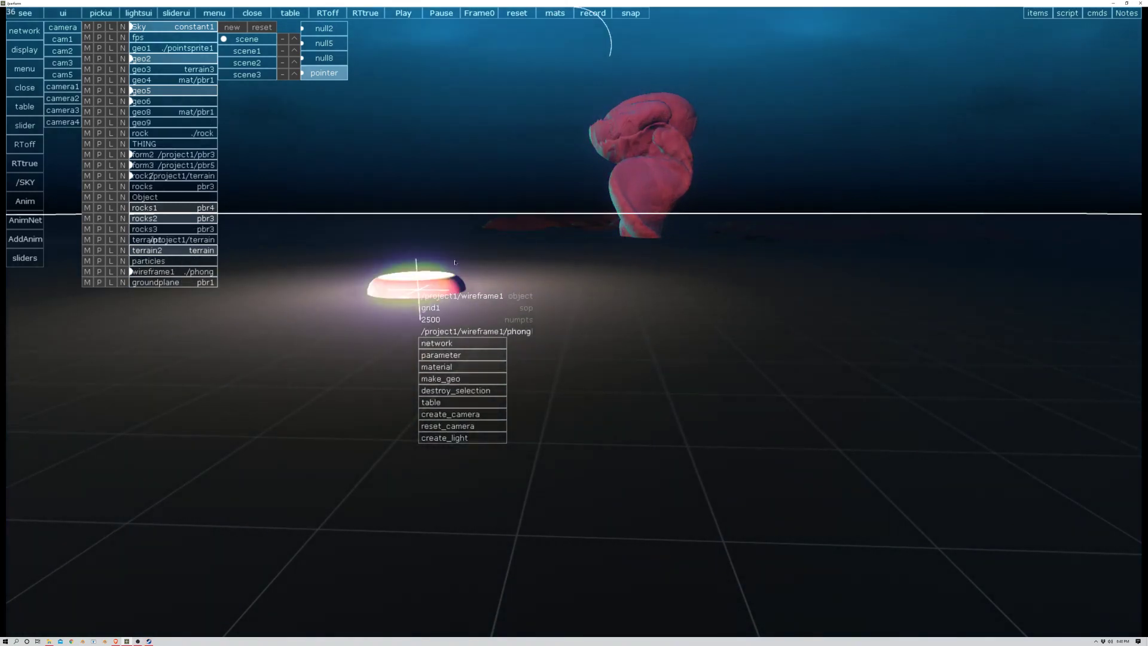
pyautogui.click(505, 291)
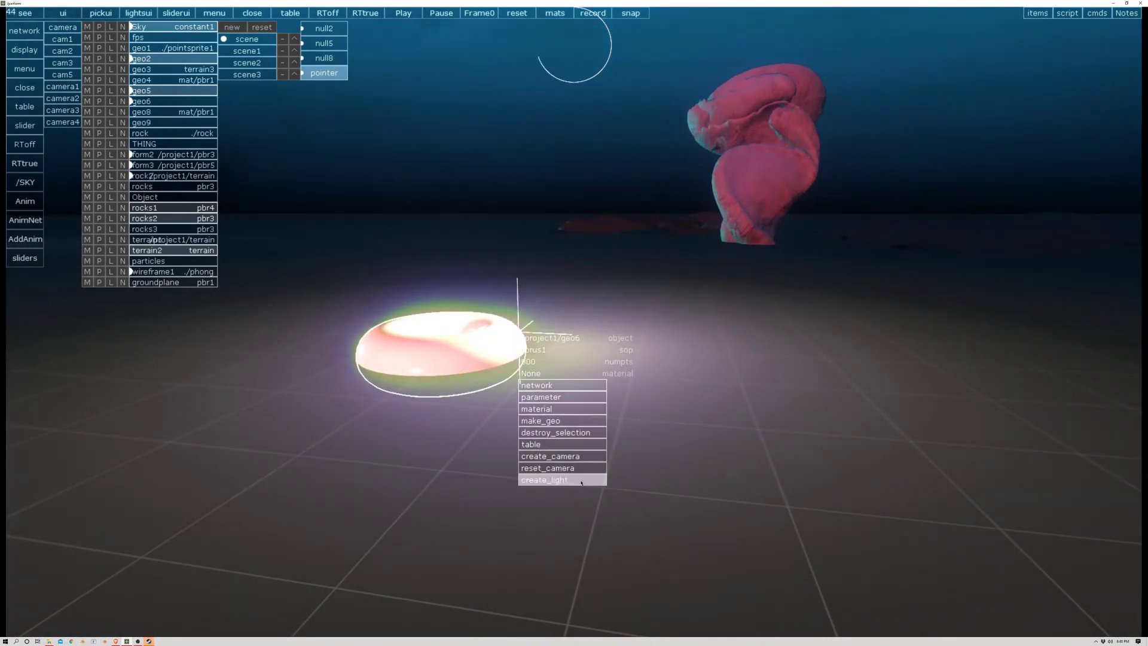
pyautogui.click(507, 309)
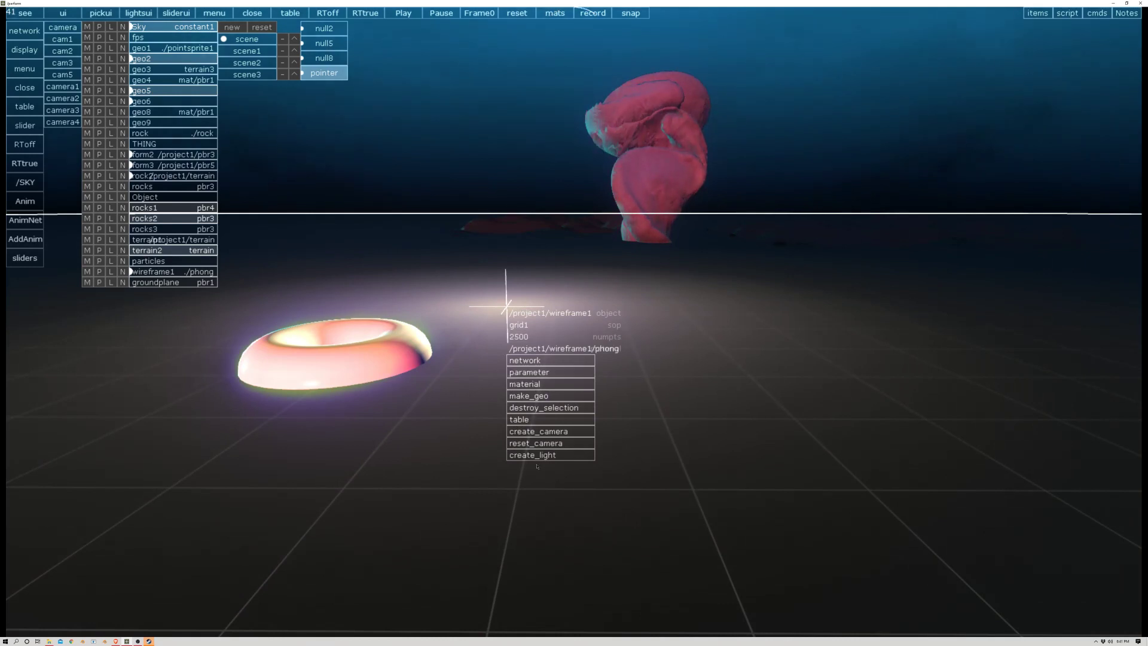
pyautogui.click(418, 348)
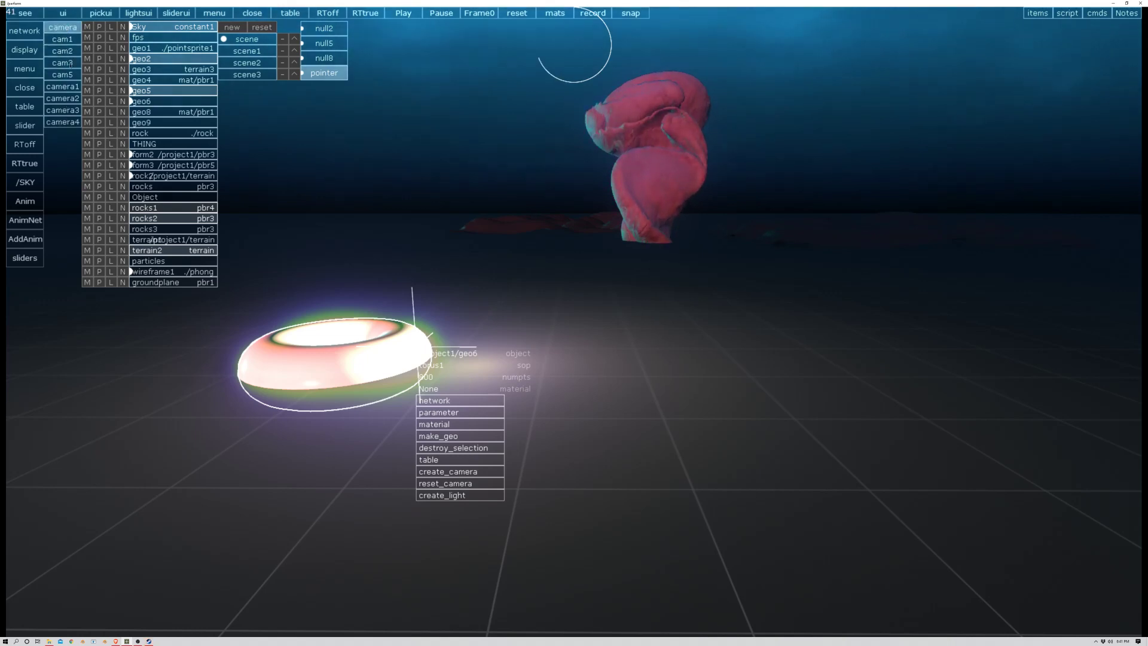
# Create a camera from the view of the torus and compare it with the existing cameras
pyautogui.click(72, 112)
pyautogui.click(64, 97)
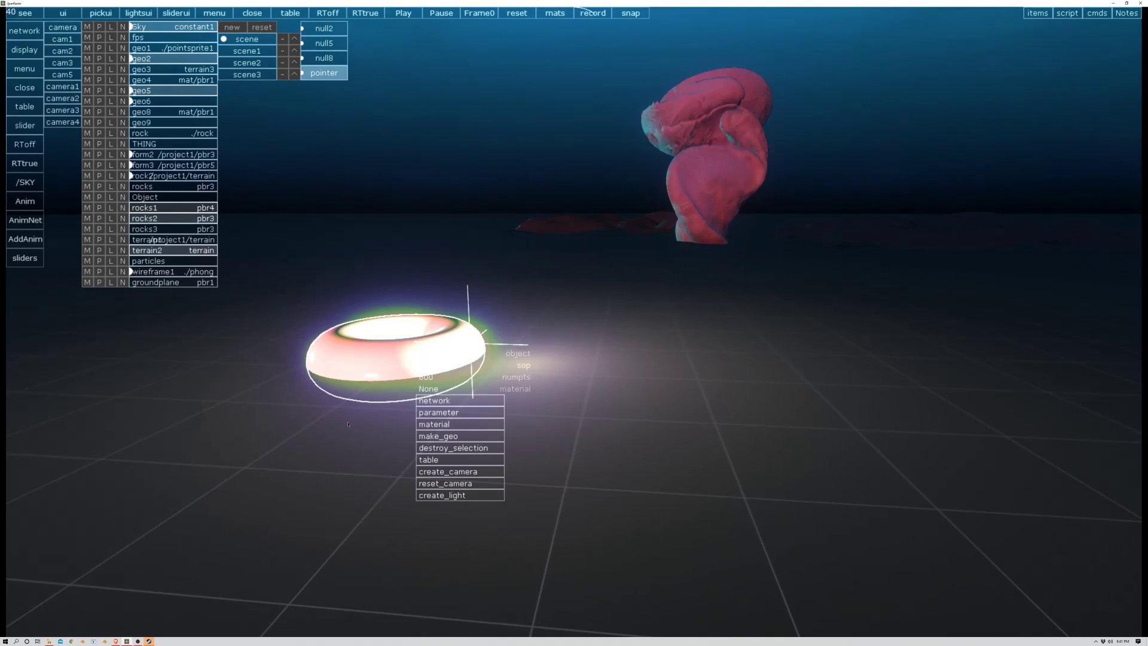
pyautogui.click(71, 123)
pyautogui.click(70, 111)
pyautogui.click(69, 100)
pyautogui.click(68, 88)
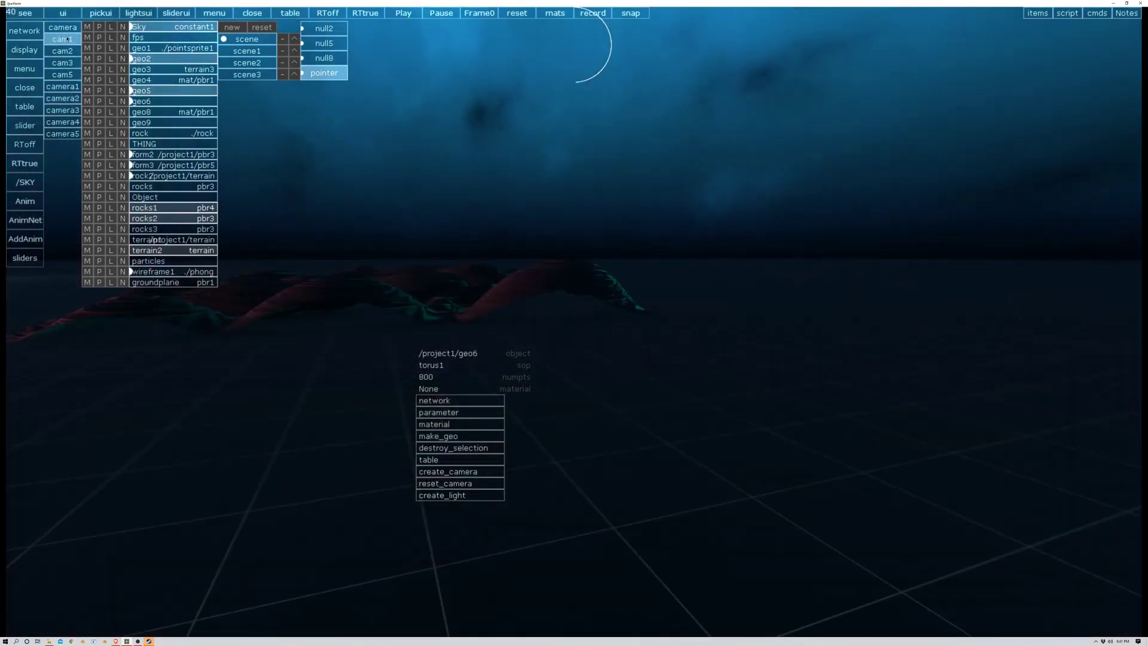
pyautogui.click(67, 39)
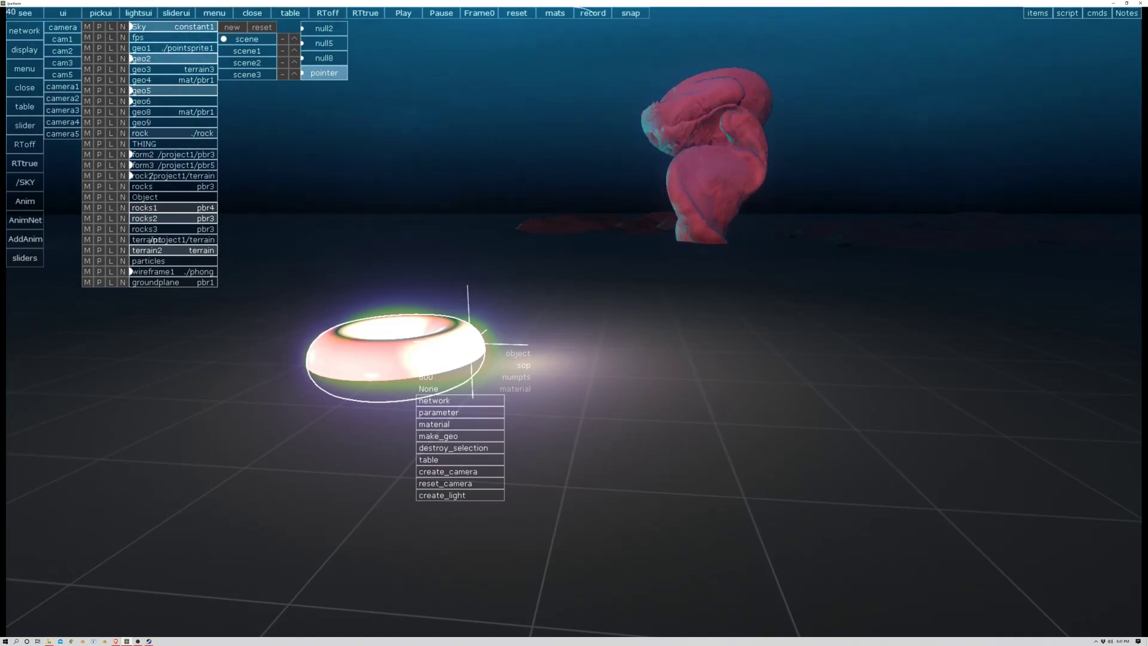
# Toggle the display of geo6 and form2 off and back on
pyautogui.click(154, 100)
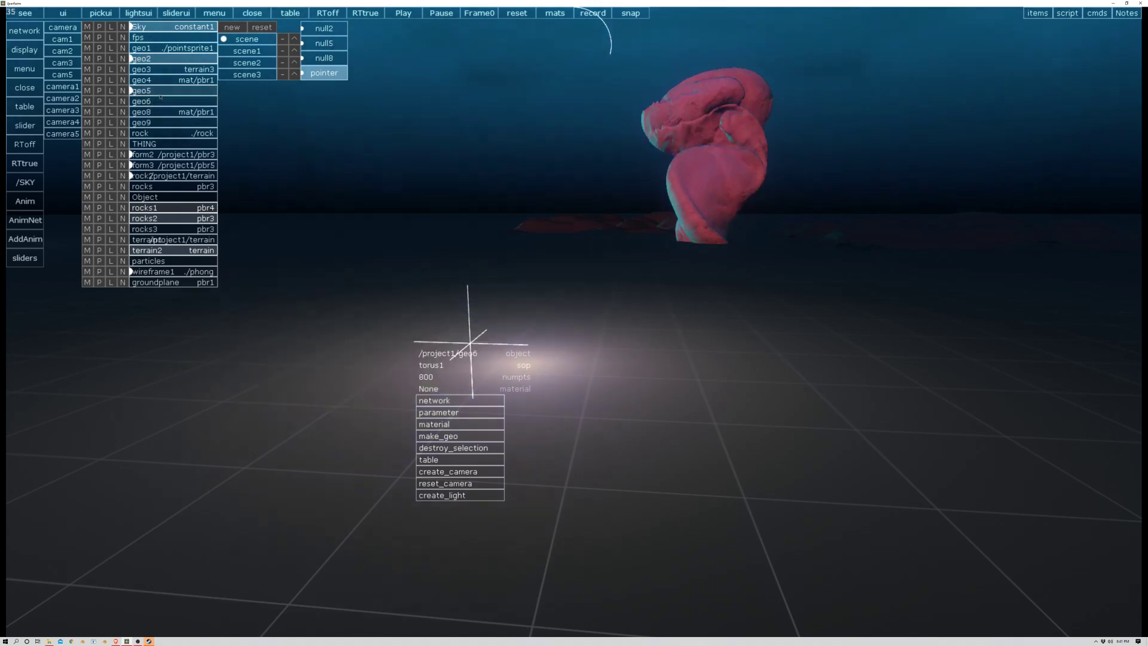
pyautogui.click(154, 101)
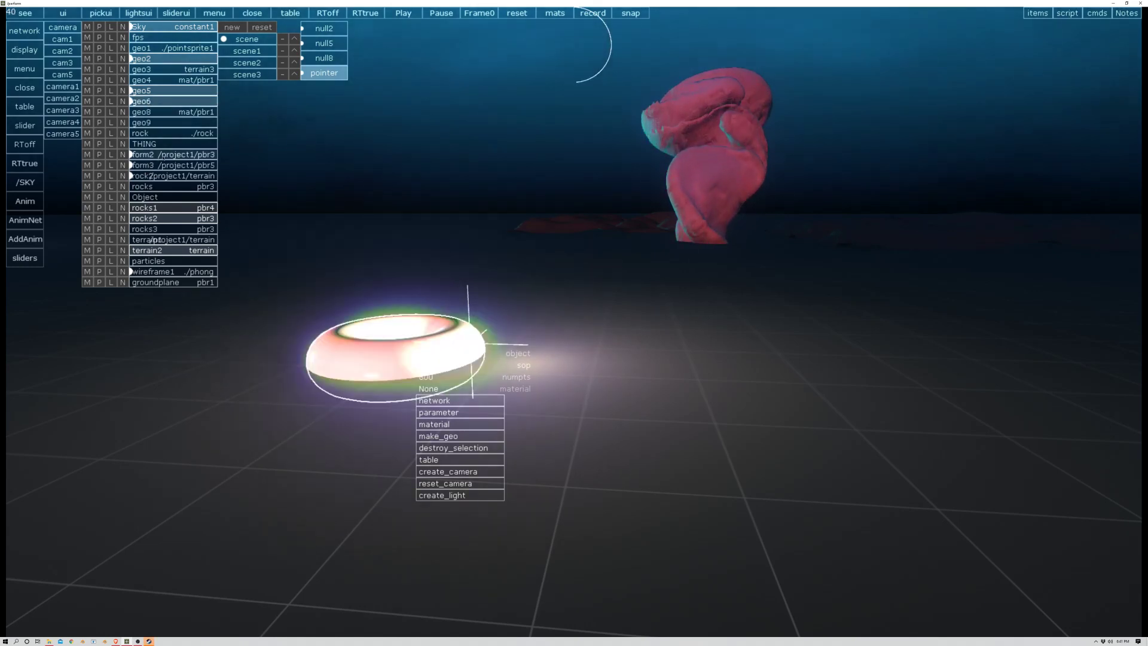
pyautogui.click(178, 157)
pyautogui.click(178, 156)
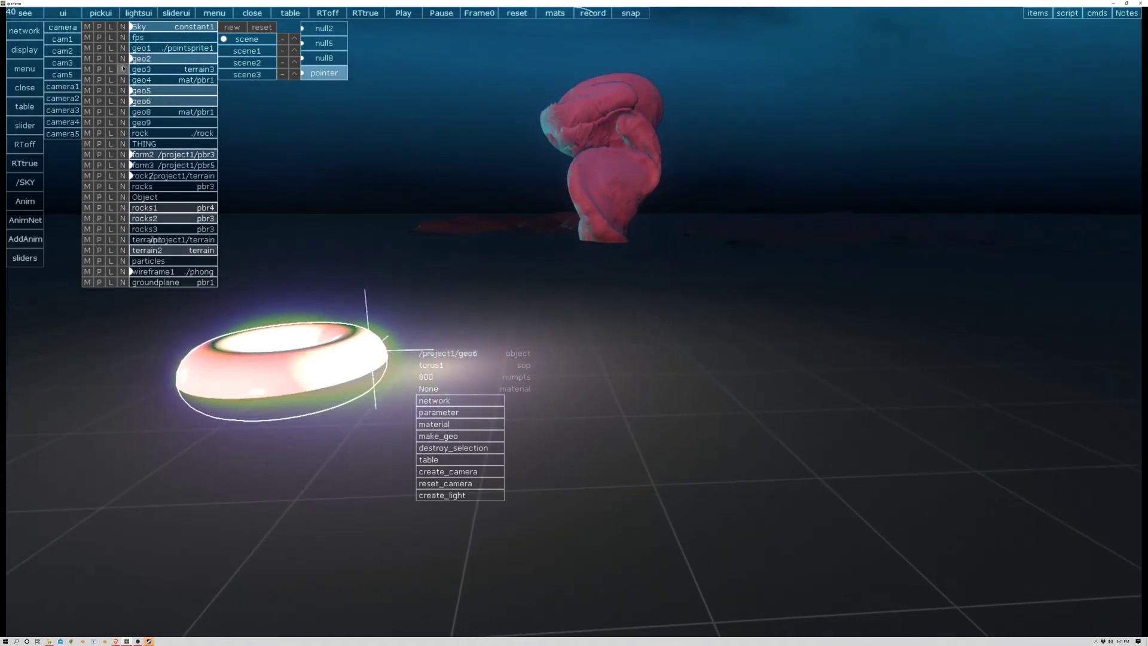
# Open the network of geo2 and close it again
pyautogui.click(123, 59)
pyautogui.click(650, 237)
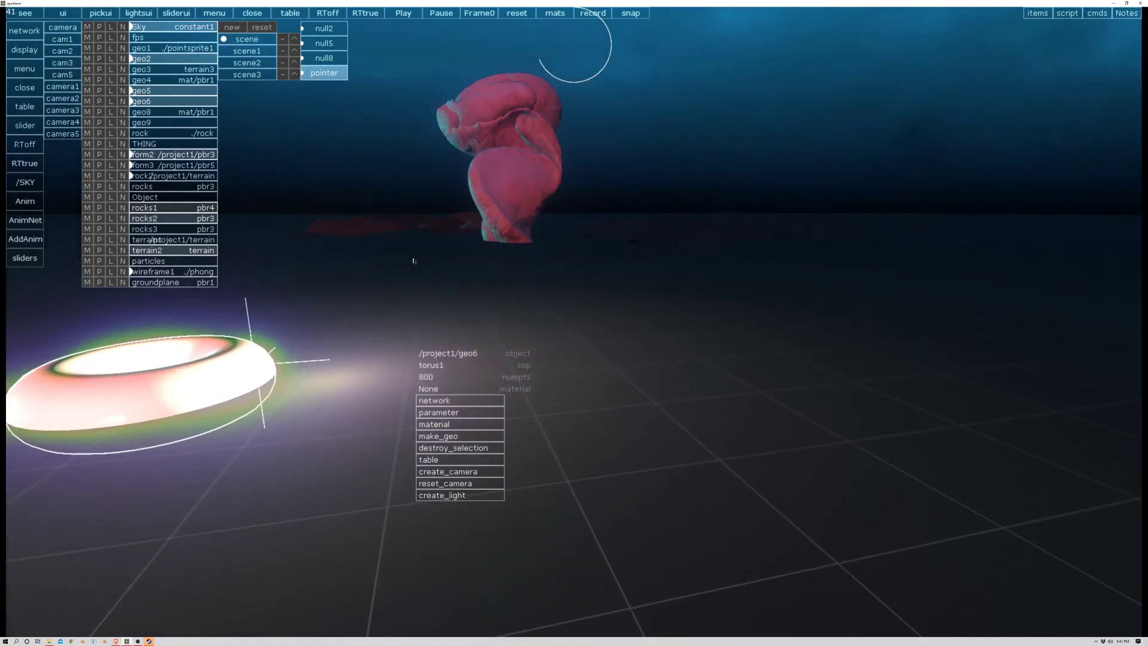
# Pick a point on the wireframe1 floor and compare the stored scene and scene1 by switching between them
pyautogui.moveTo(389, 311); pyautogui.dragTo(428, 325)
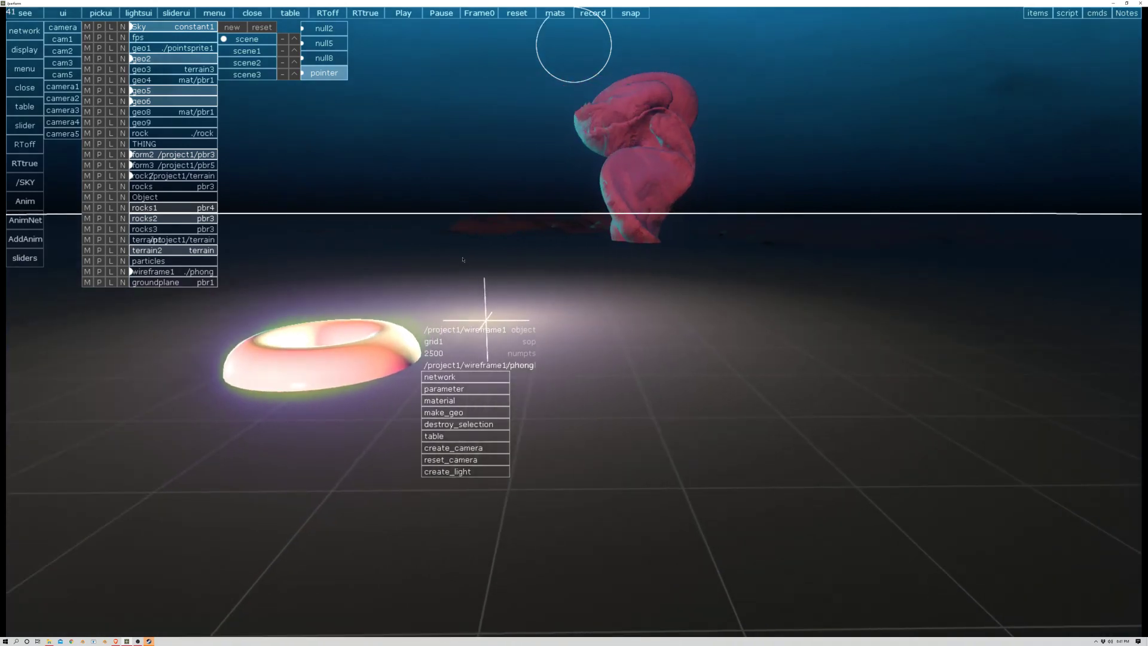
pyautogui.click(256, 51)
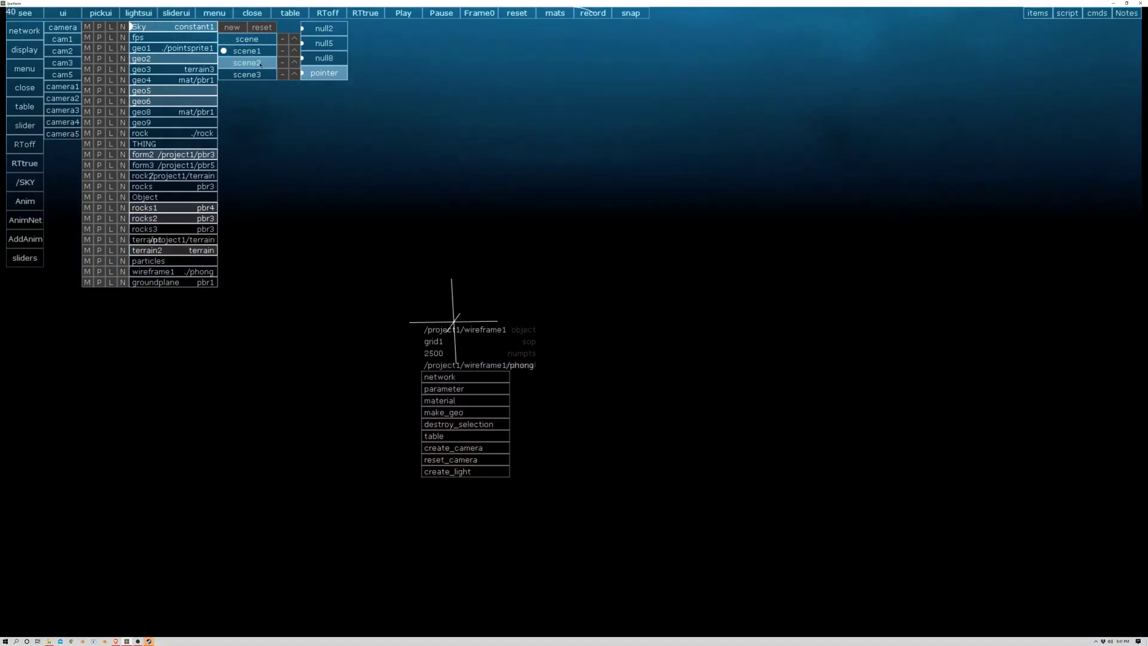
pyautogui.click(259, 40)
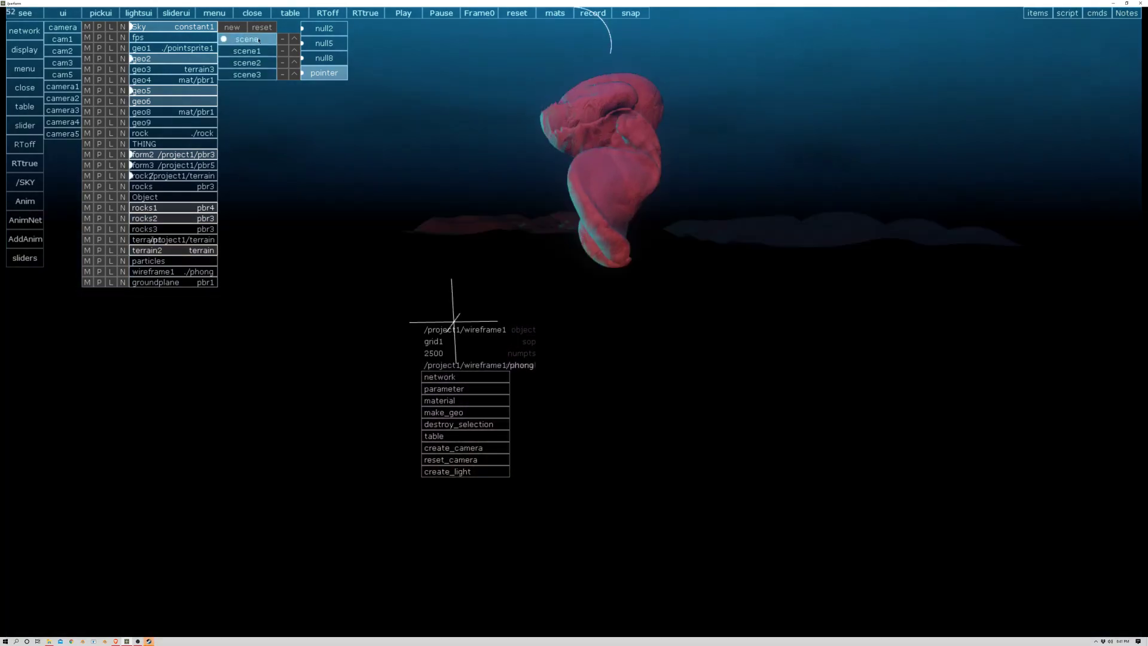
pyautogui.click(257, 53)
pyautogui.click(258, 42)
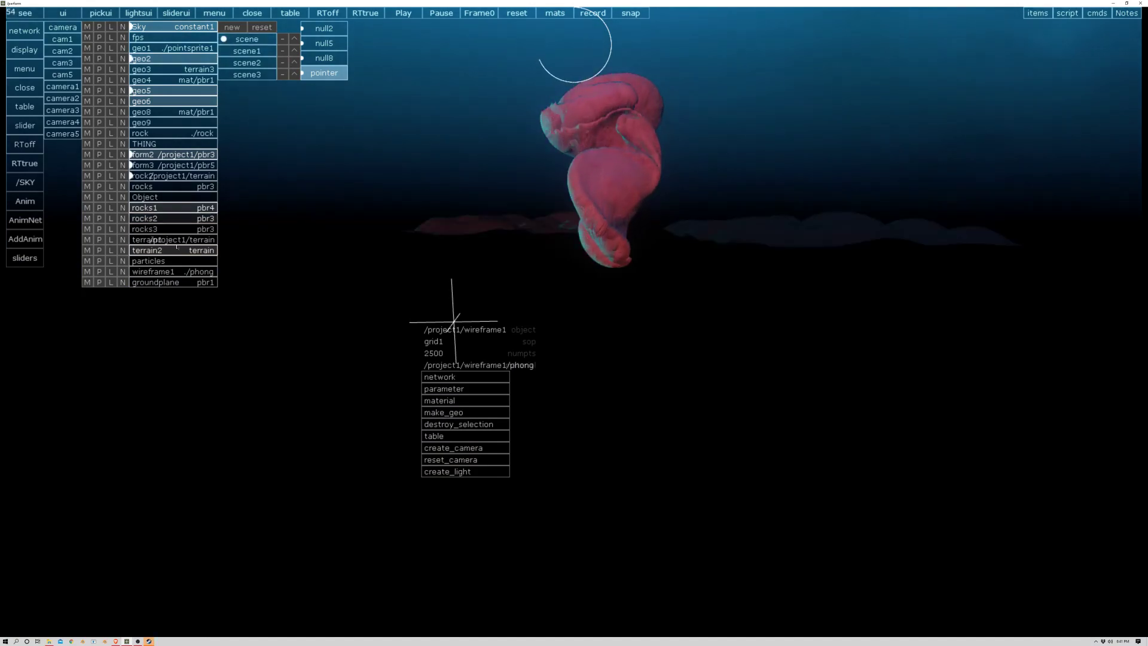
# Turn on the display of wireframe1 in scene without storing it, and switch to scene1 and back
pyautogui.click(169, 272)
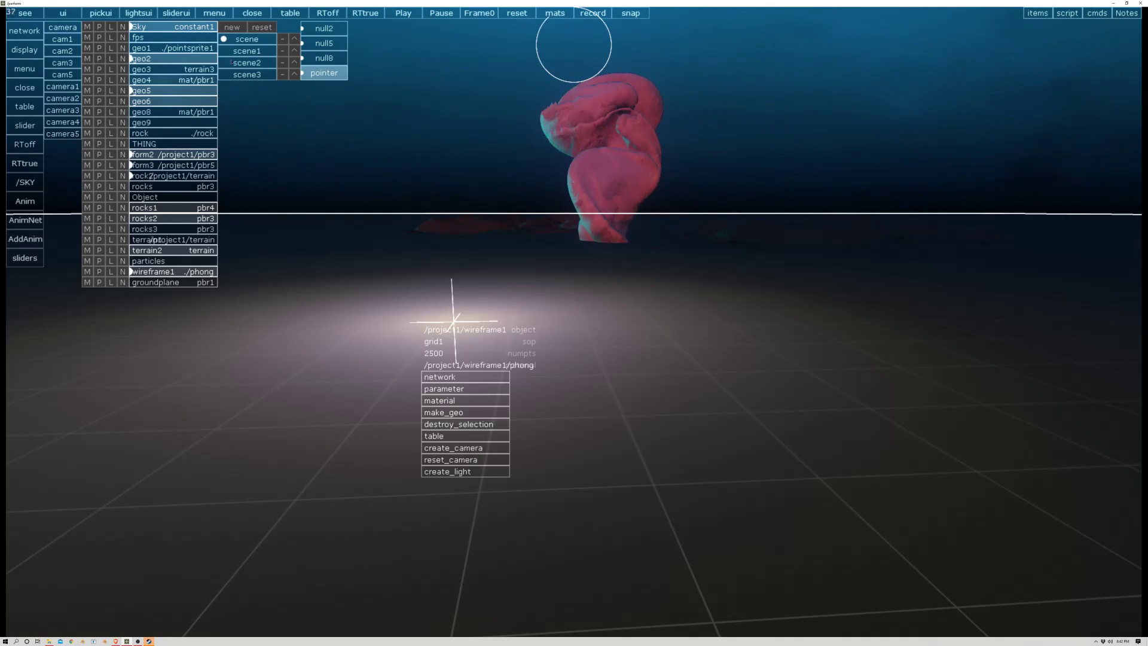
pyautogui.click(249, 52)
pyautogui.click(250, 40)
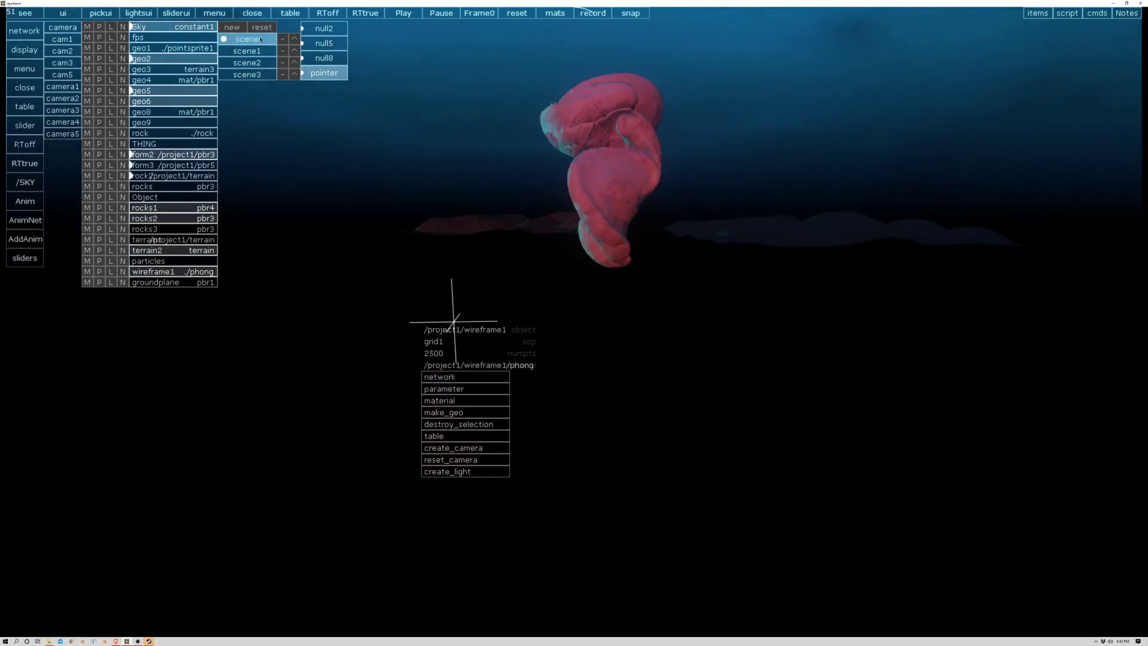
# Display wireframe1 again and store it in scene, checking it by switching to scene1 and back
pyautogui.click(150, 271)
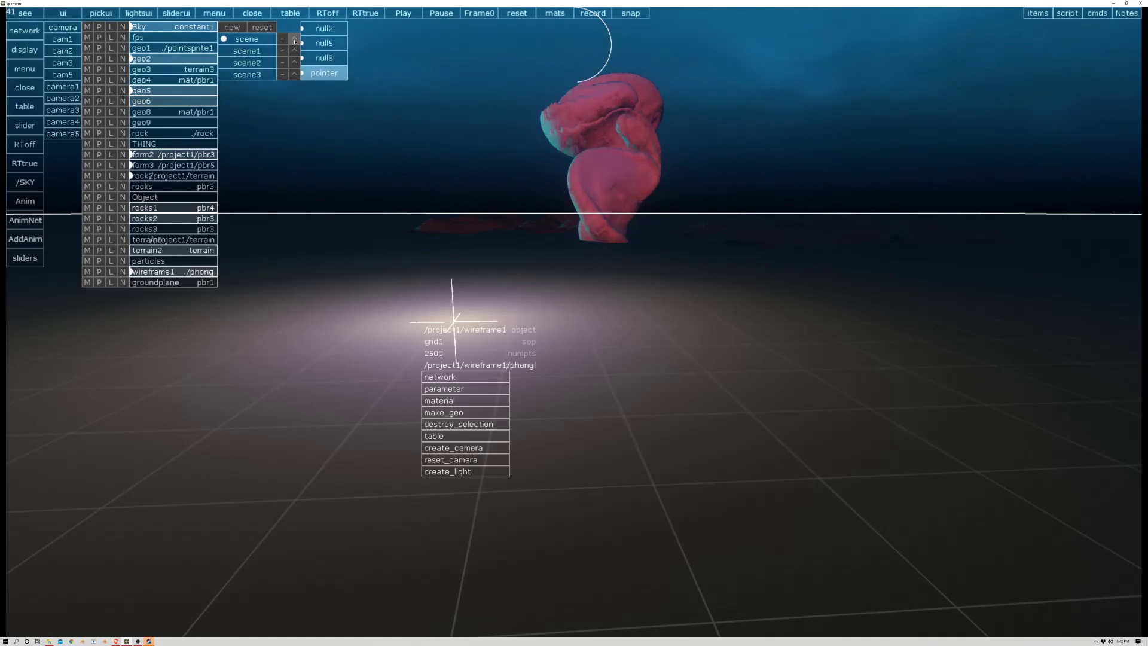
pyautogui.click(244, 52)
pyautogui.click(245, 39)
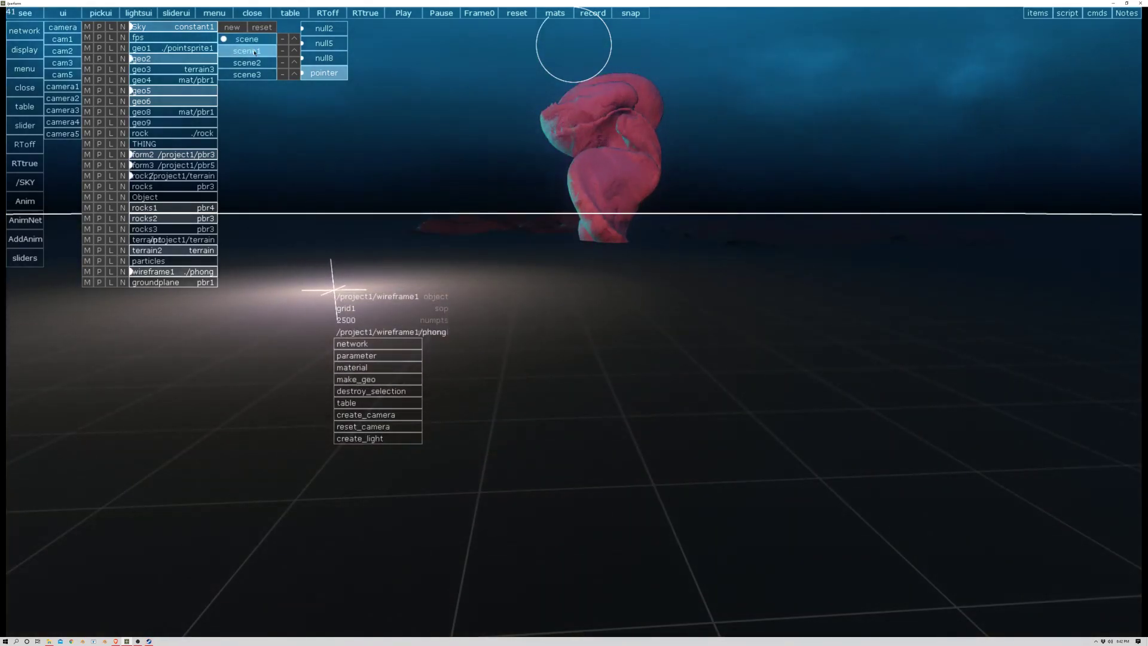
# Switch to scene1, display wireframe1 and store it in scene1, checking it by switching to scene and back
pyautogui.click(255, 53)
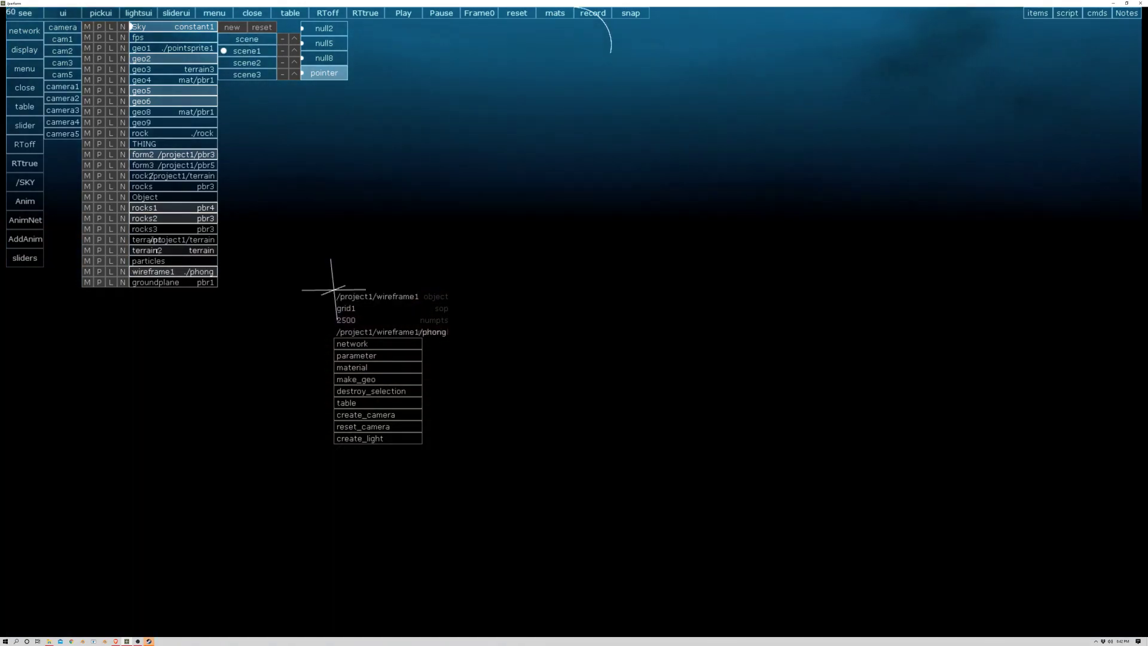
pyautogui.click(172, 272)
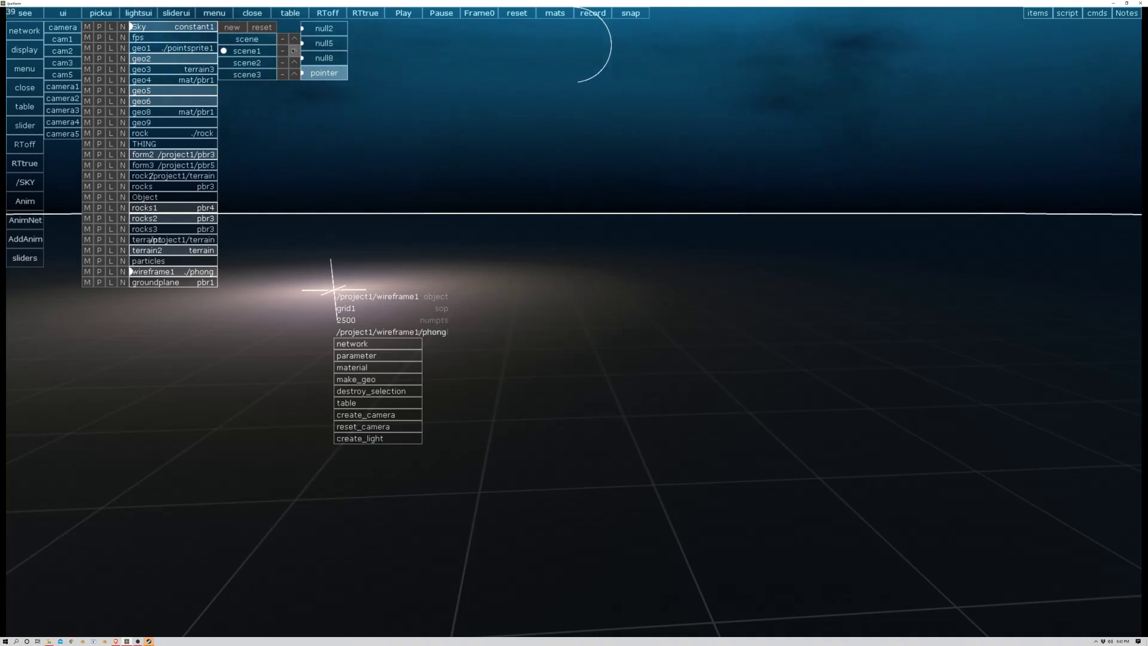
pyautogui.click(265, 43)
pyautogui.click(264, 50)
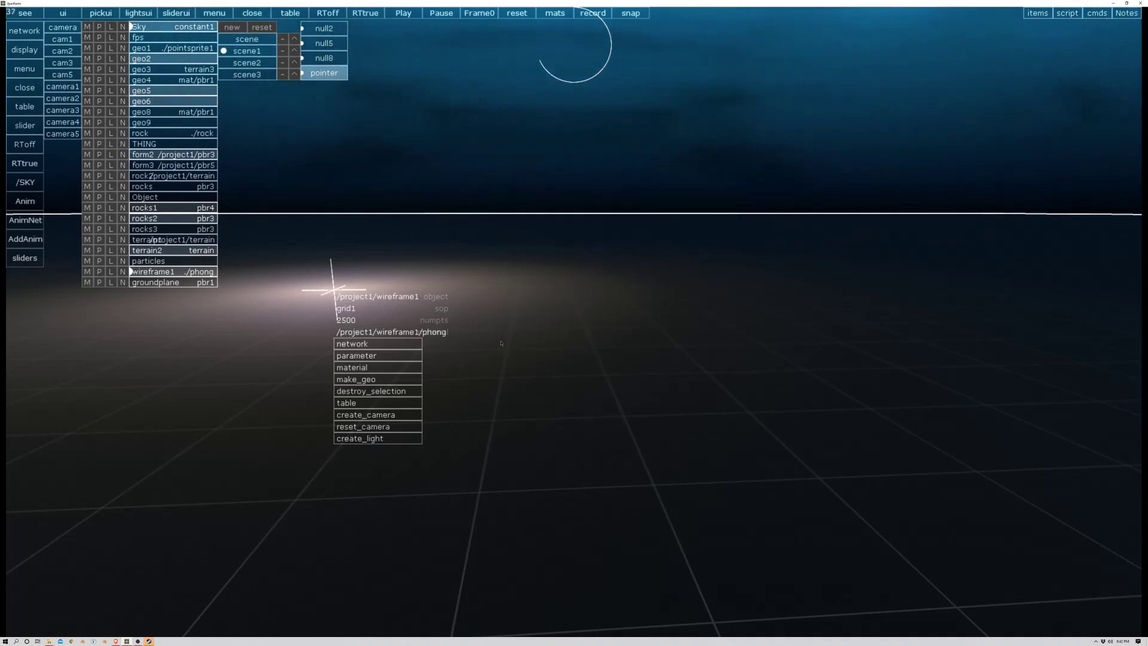
# Switch to the file explorer, browse to the models folder and import giant_rocks_01.obj into the scene
pyautogui.hotkey('alt', 'Tab')
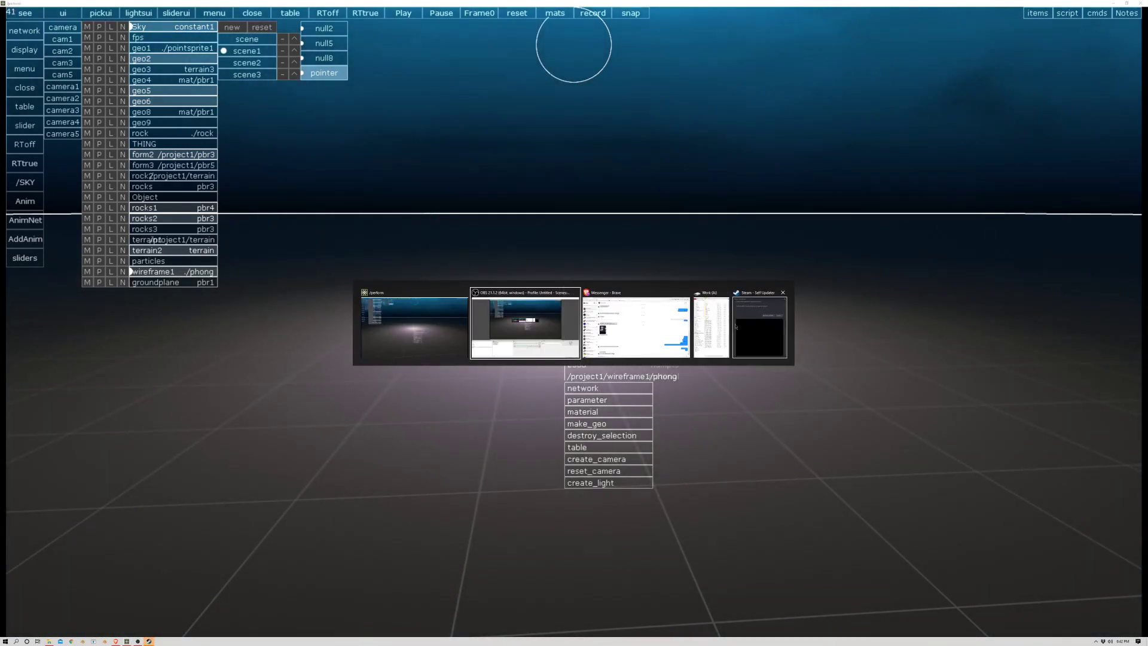
pyautogui.click(723, 309)
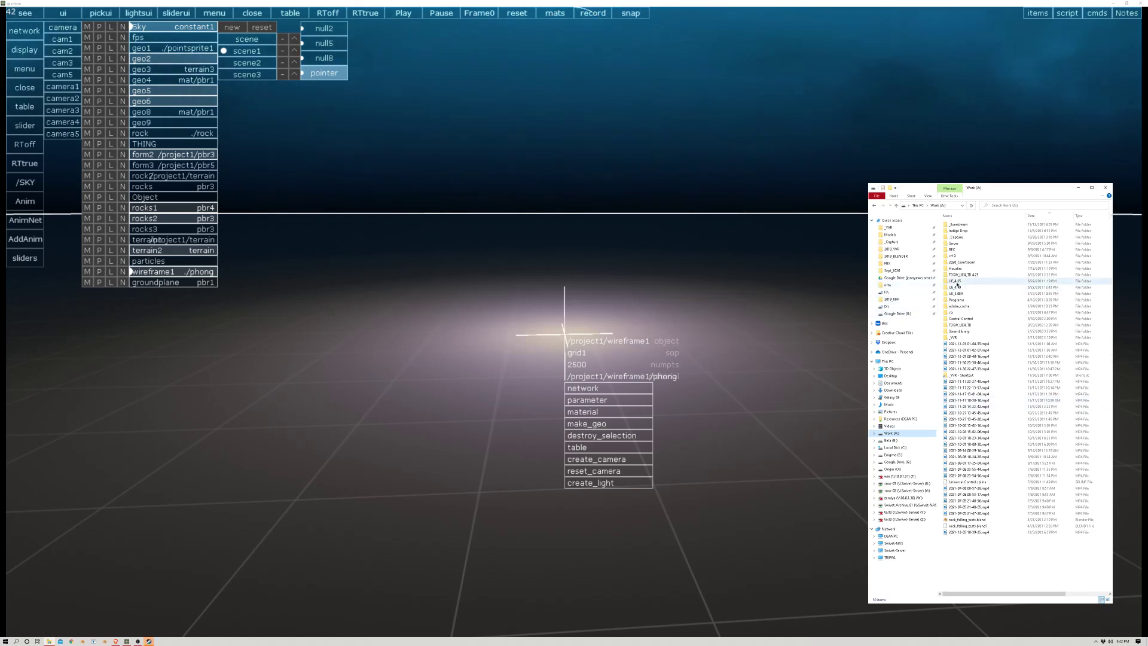
pyautogui.doubleClick(957, 269)
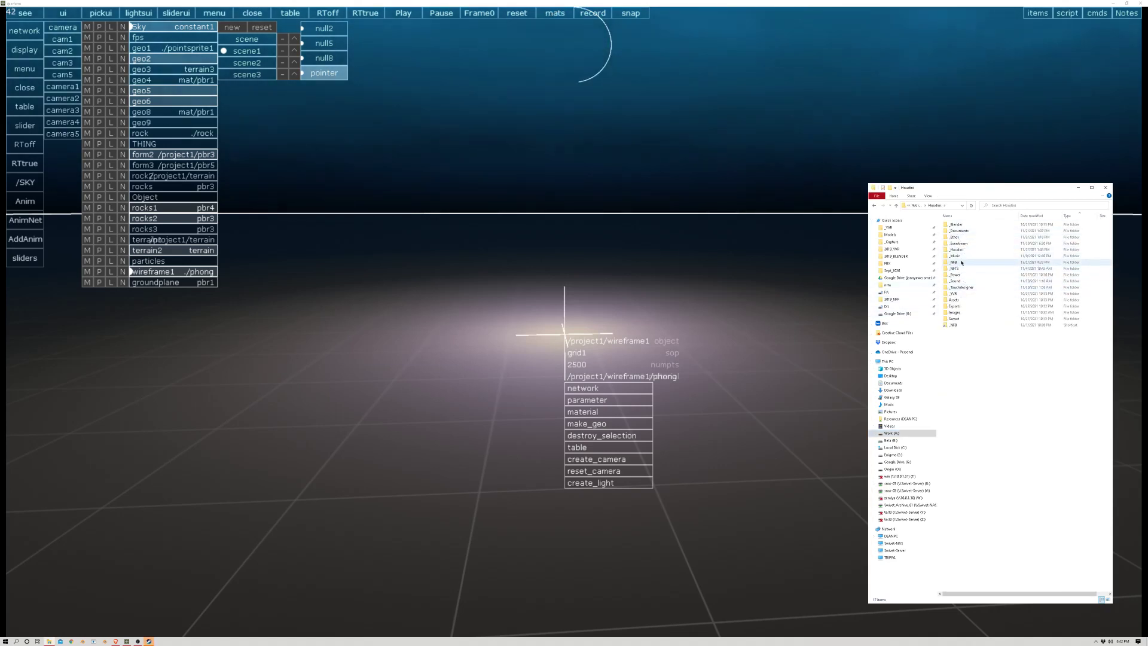
pyautogui.doubleClick(961, 262)
pyautogui.doubleClick(956, 237)
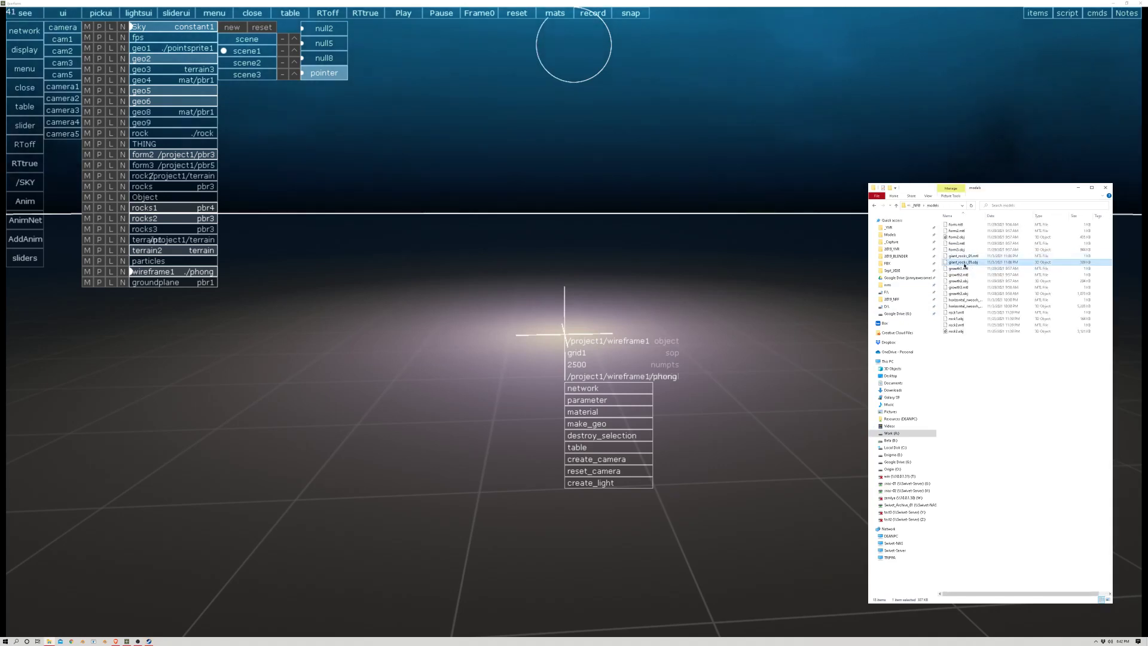
pyautogui.moveTo(550, 302); pyautogui.dragTo(552, 301)
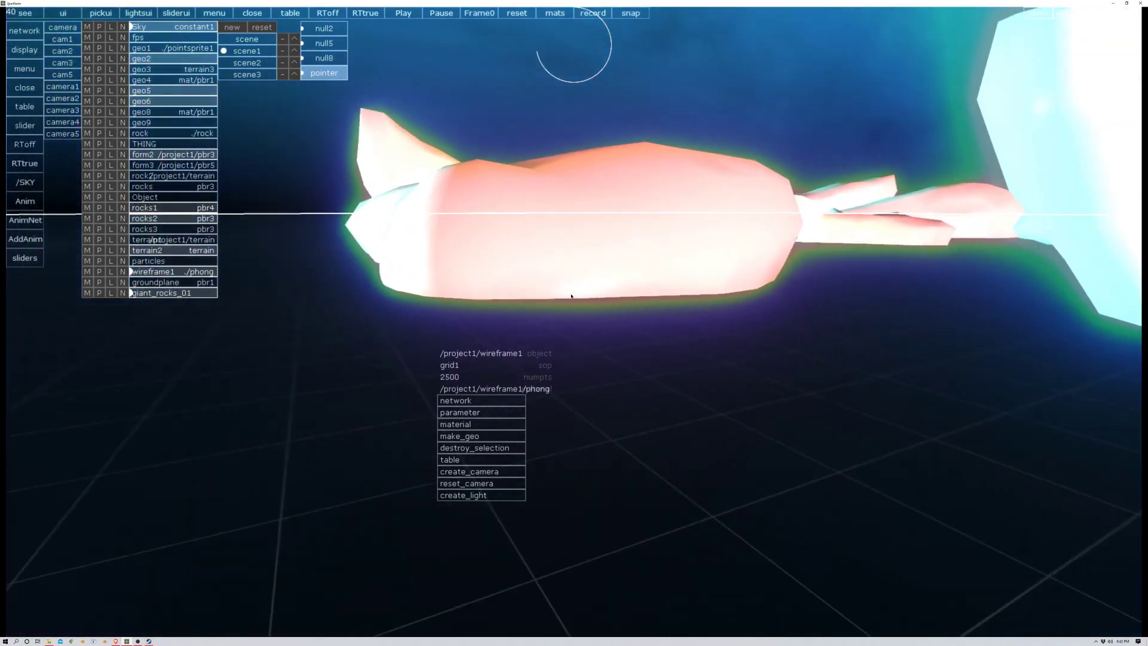
# Import form2.obj from the models folder into the scene and pick points on it in the viewport
pyautogui.rightClick(275, 335)
pyautogui.rightClick(311, 352)
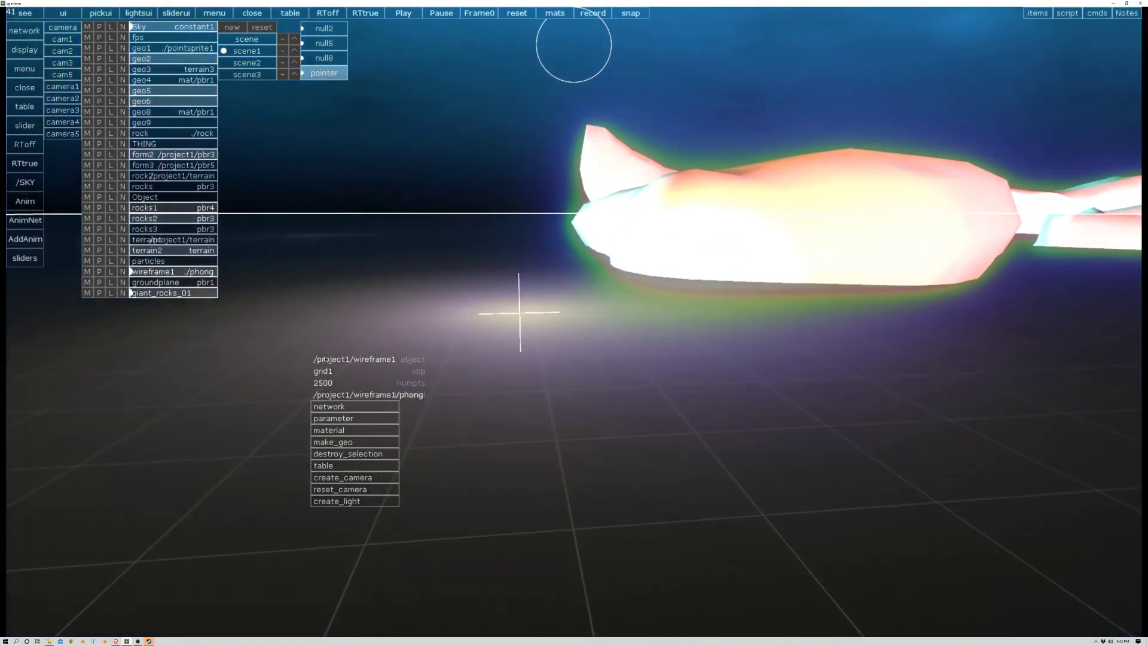
pyautogui.rightClick(403, 320)
pyautogui.hotkey('alt', 'Tab')
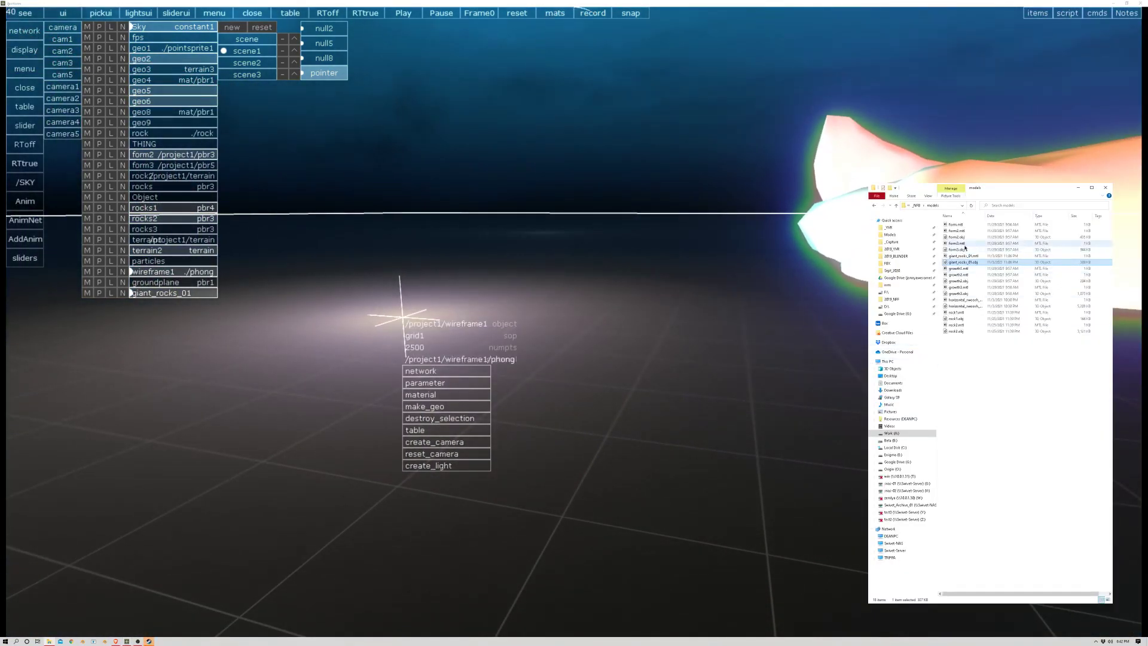
pyautogui.click(962, 237)
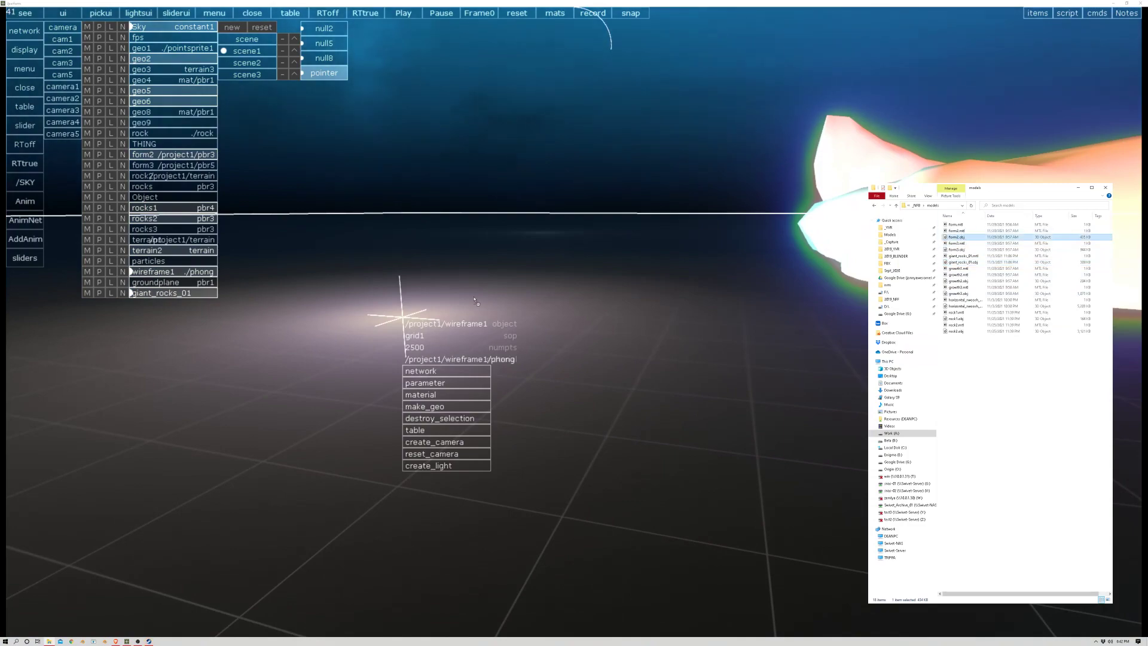
pyautogui.moveTo(477, 302); pyautogui.dragTo(476, 299)
pyautogui.click(566, 198)
pyautogui.click(464, 293)
pyautogui.scroll(-8, 445, 290)
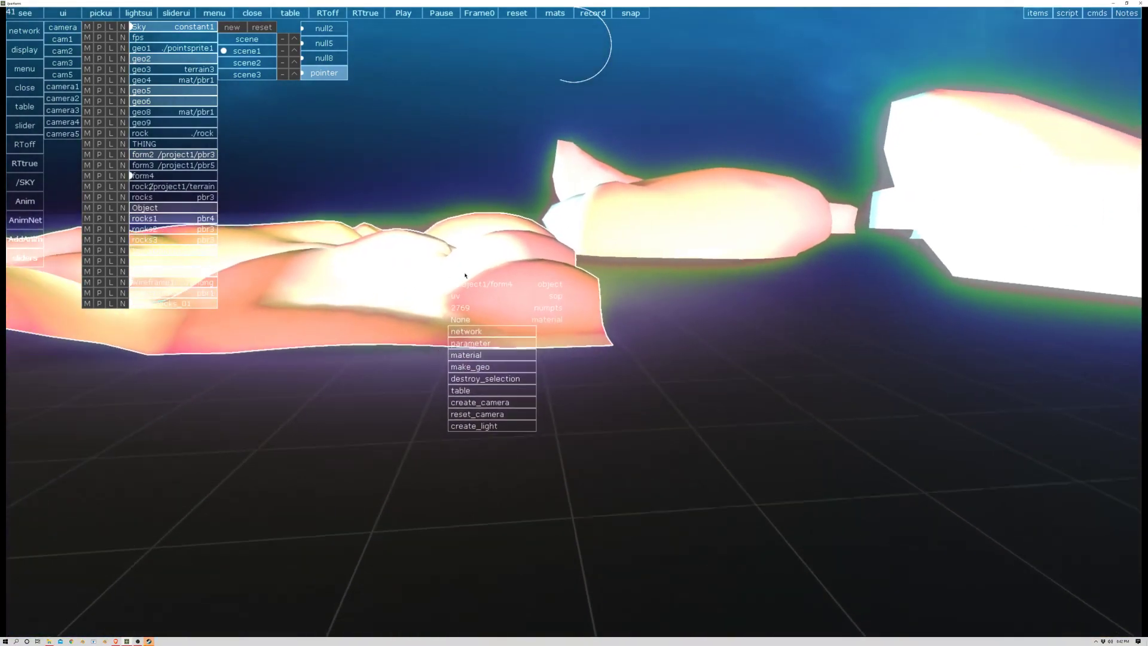
pyautogui.moveTo(466, 275); pyautogui.dragTo(556, 320)
pyautogui.scroll(1, 574, 399)
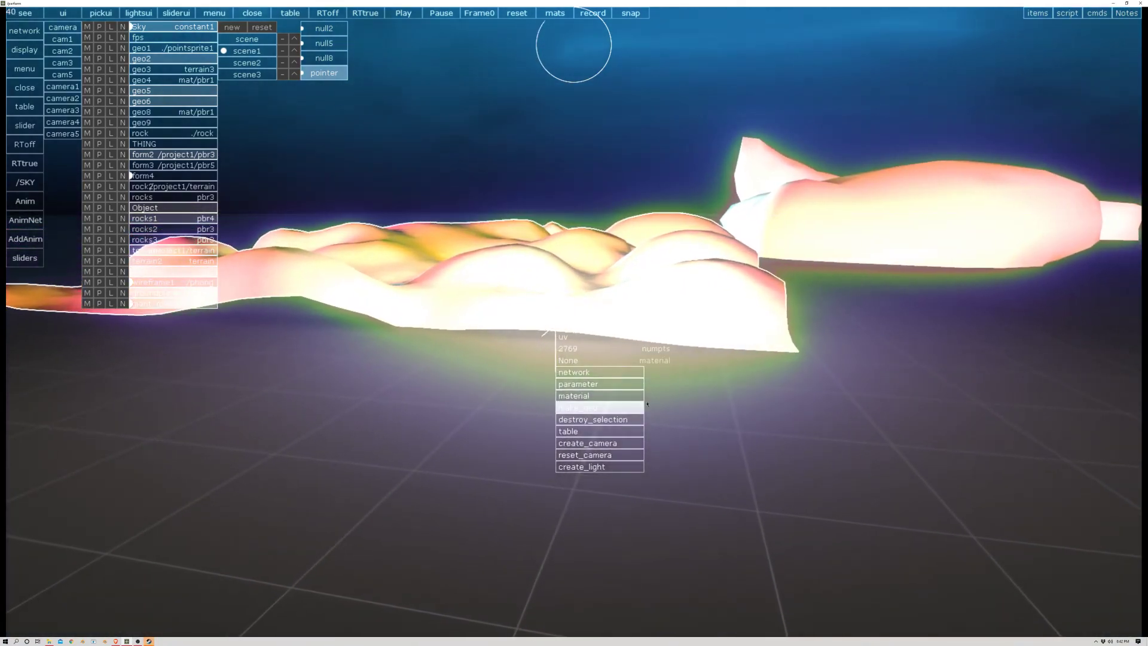
pyautogui.click(466, 258)
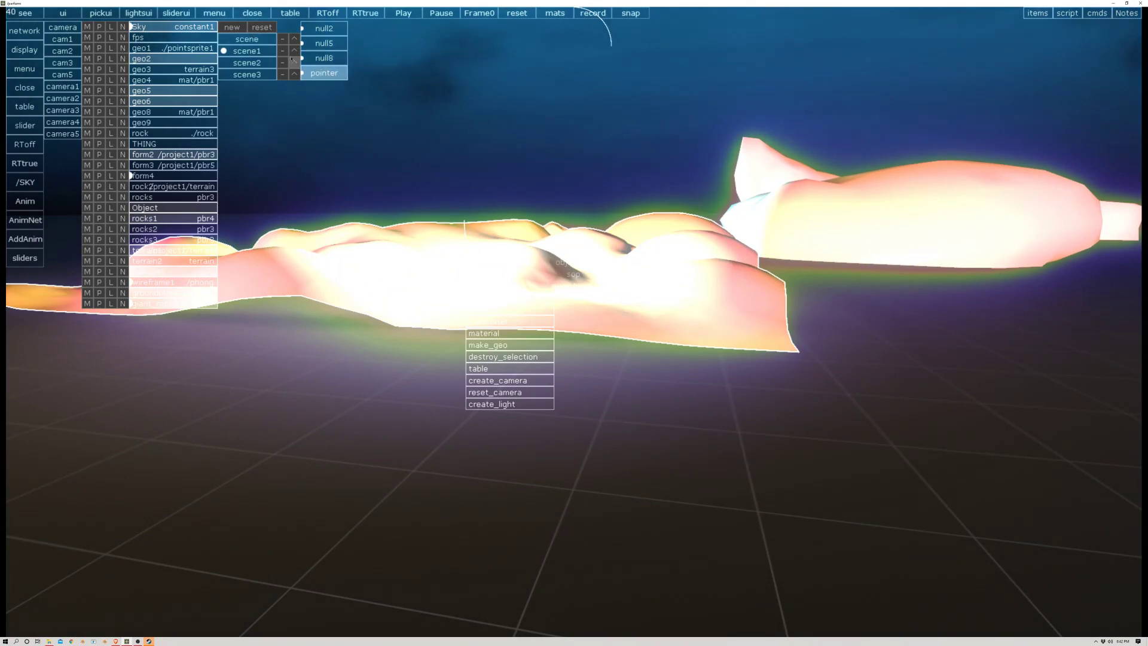
# Store the imported rocks and form in scene1 and check them by switching repeatedly between scene and scene1
pyautogui.click(249, 40)
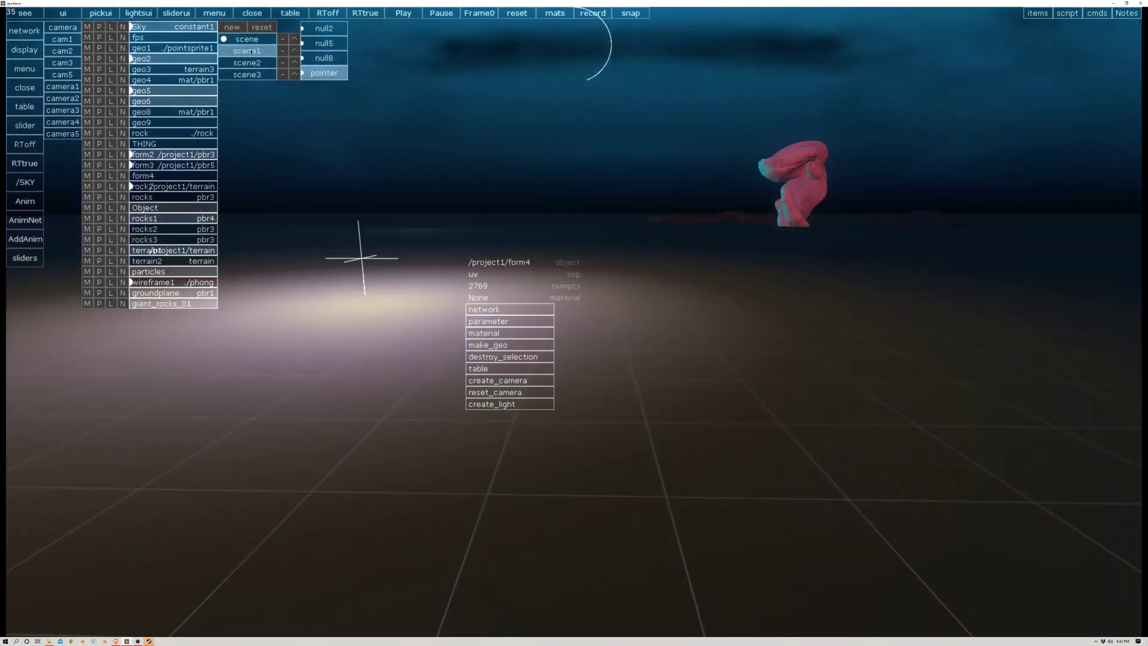
pyautogui.click(251, 51)
pyautogui.click(251, 40)
pyautogui.click(252, 51)
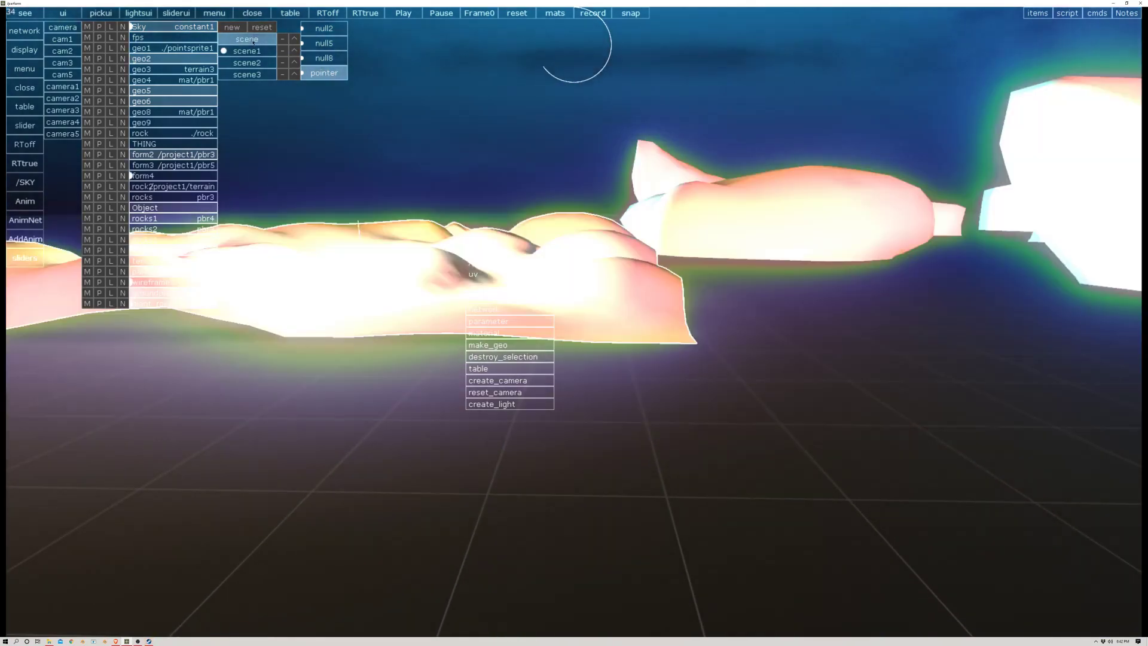
pyautogui.click(252, 40)
pyautogui.click(253, 53)
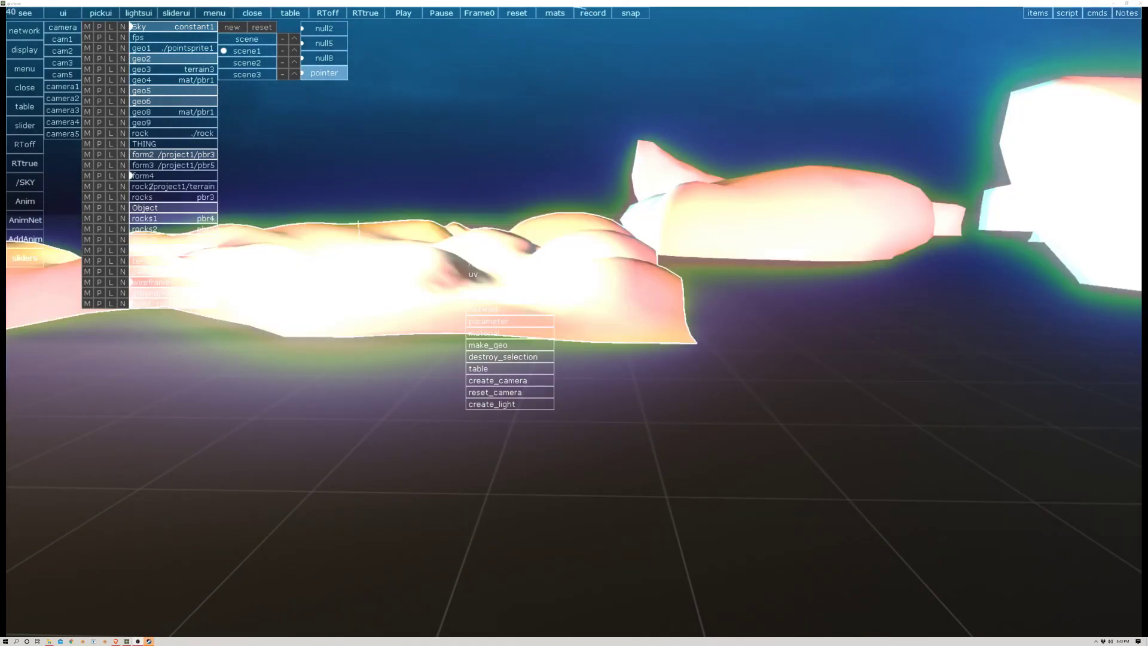
# Hide the camera, object and scene lists and show the material, light and parameter sliders
pyautogui.moveTo(707, 460); pyautogui.dragTo(556, 452)
pyautogui.click(34, 13)
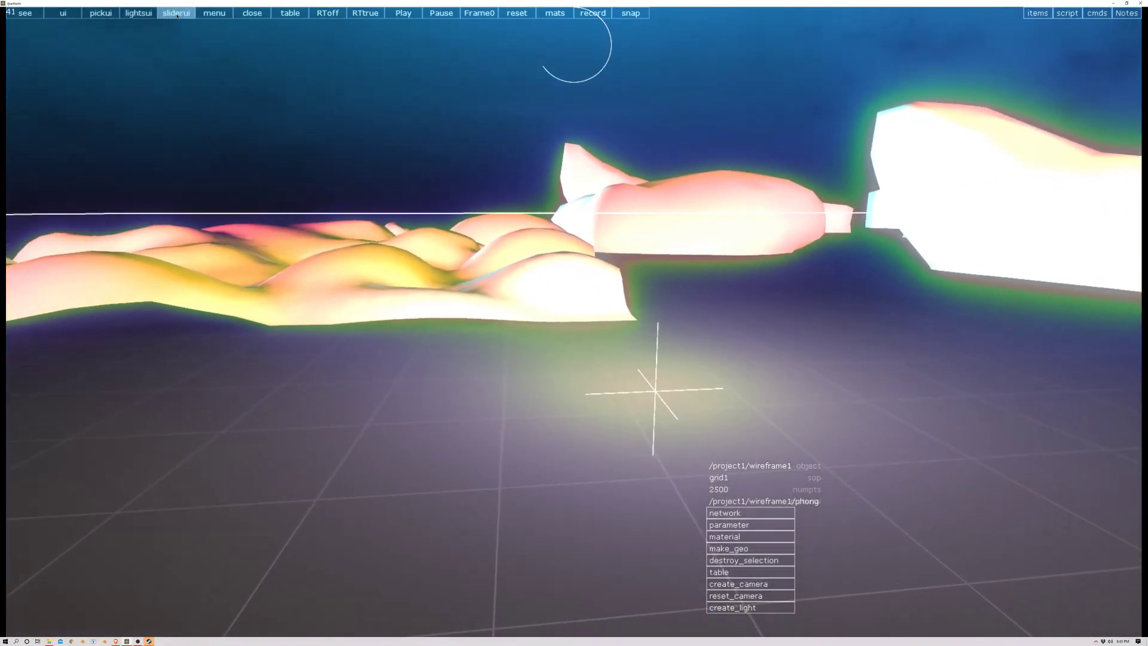
pyautogui.click(189, 17)
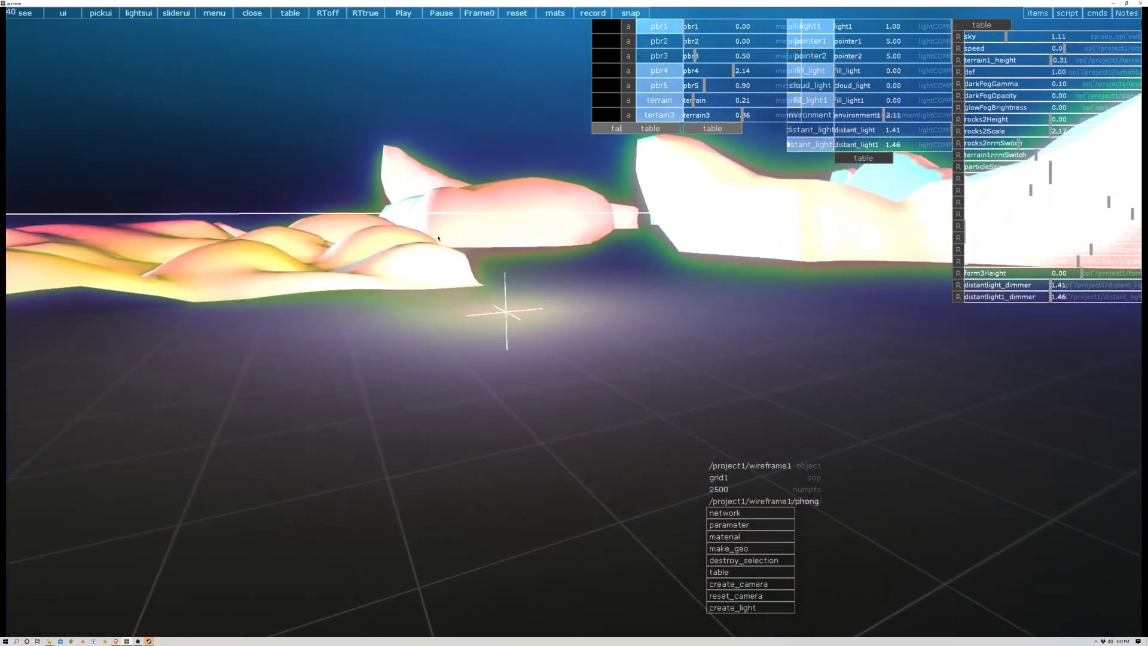
# Assign the terrain material to form4 and the pbr4 material to giant_rocks_01
pyautogui.click(392, 259)
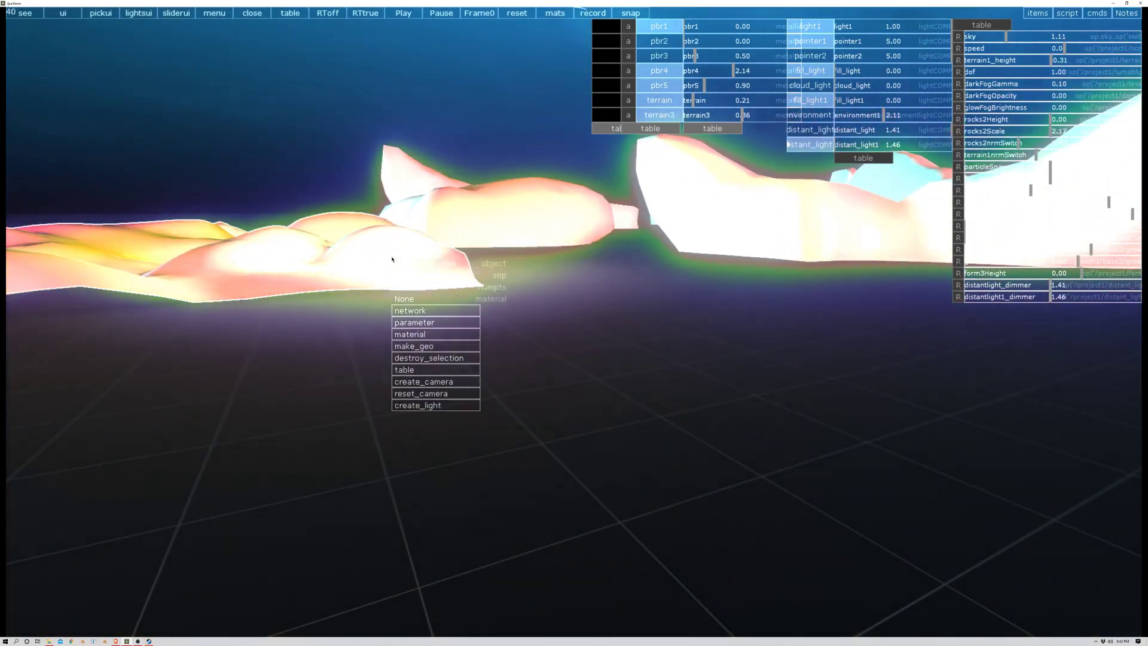
pyautogui.click(630, 100)
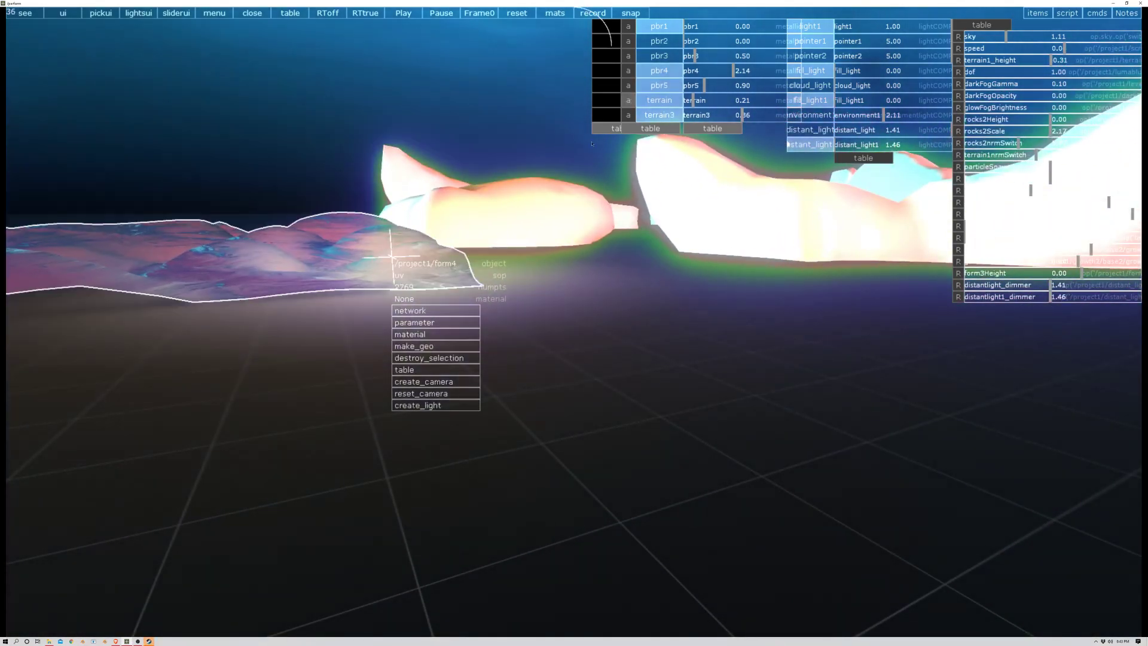
pyautogui.click(524, 209)
pyautogui.click(629, 70)
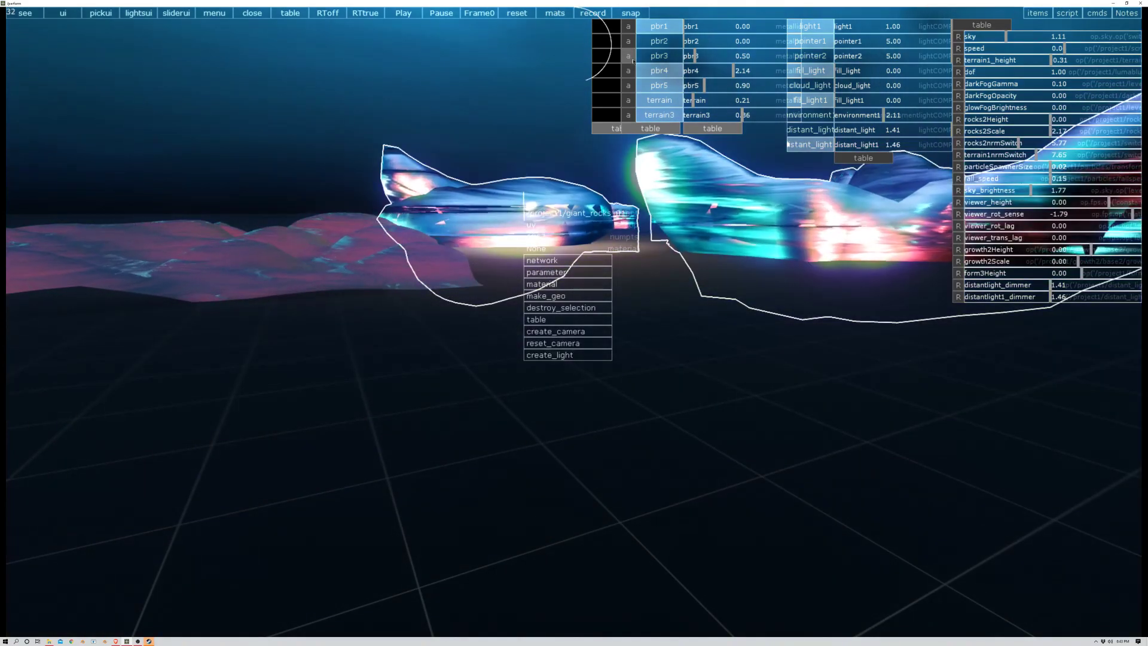
pyautogui.click(684, 370)
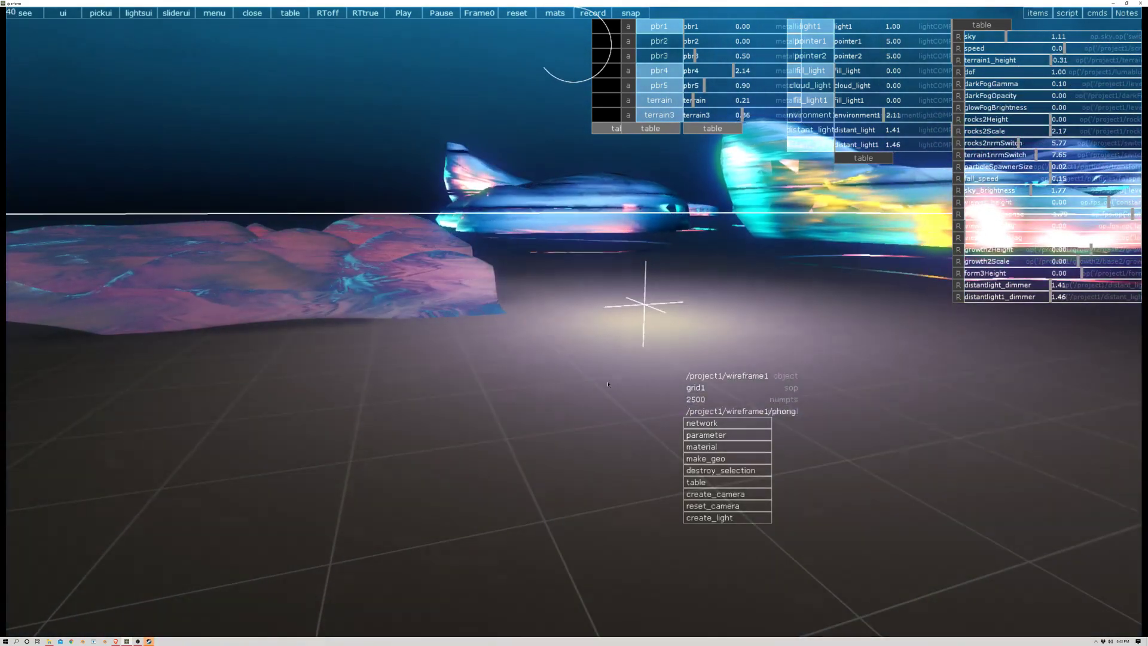
# Set the terrain material's slider to 0.75 and inspect form4 and giant_rocks_01 by picking points on them
pyautogui.click(484, 298)
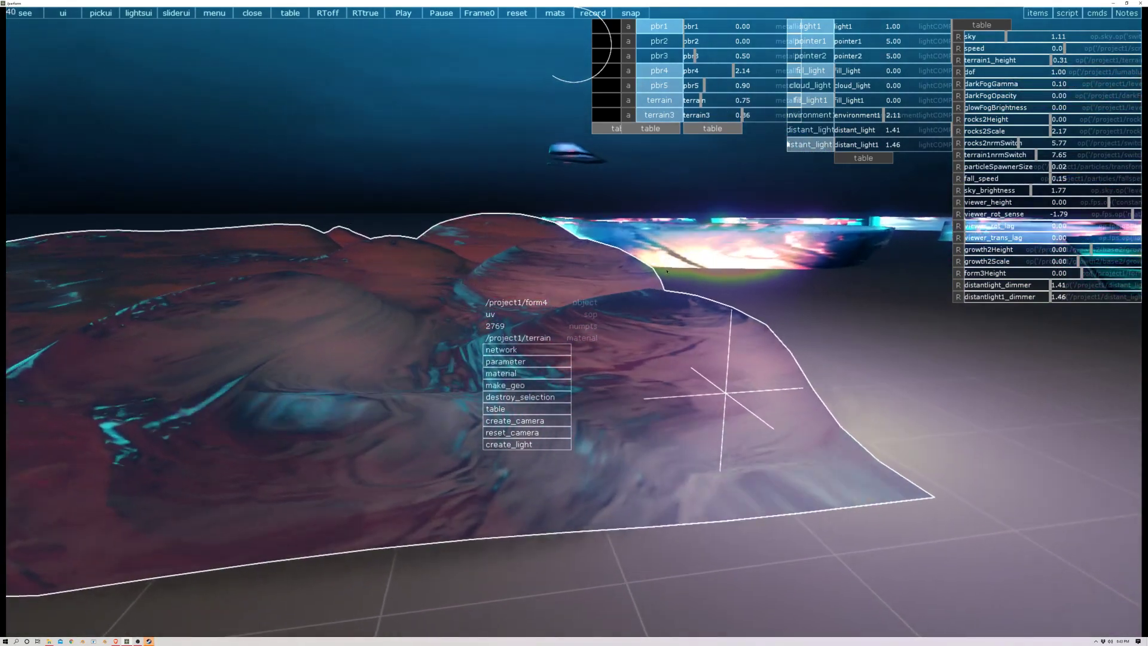
pyautogui.click(666, 270)
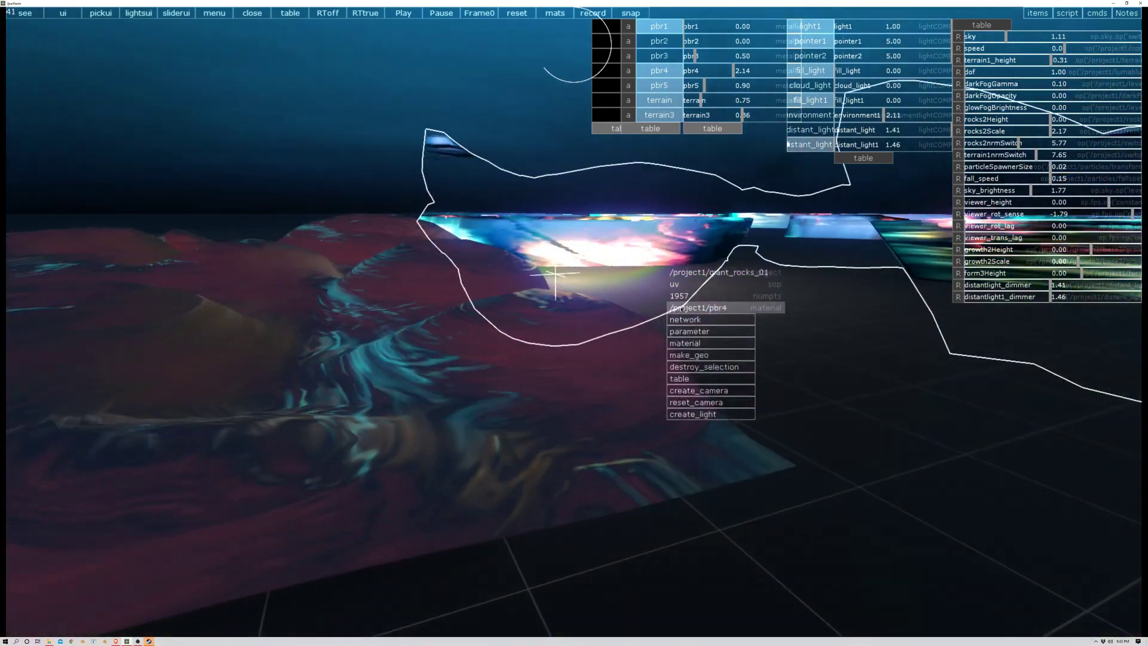
pyautogui.click(538, 318)
pyautogui.click(470, 251)
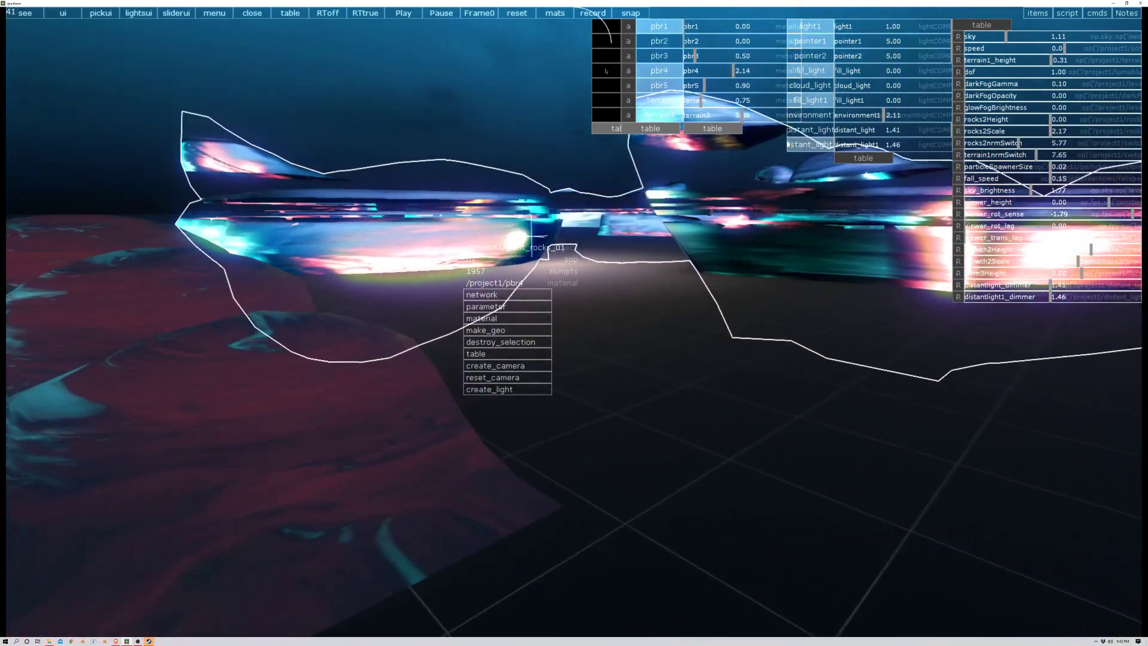
pyautogui.click(675, 368)
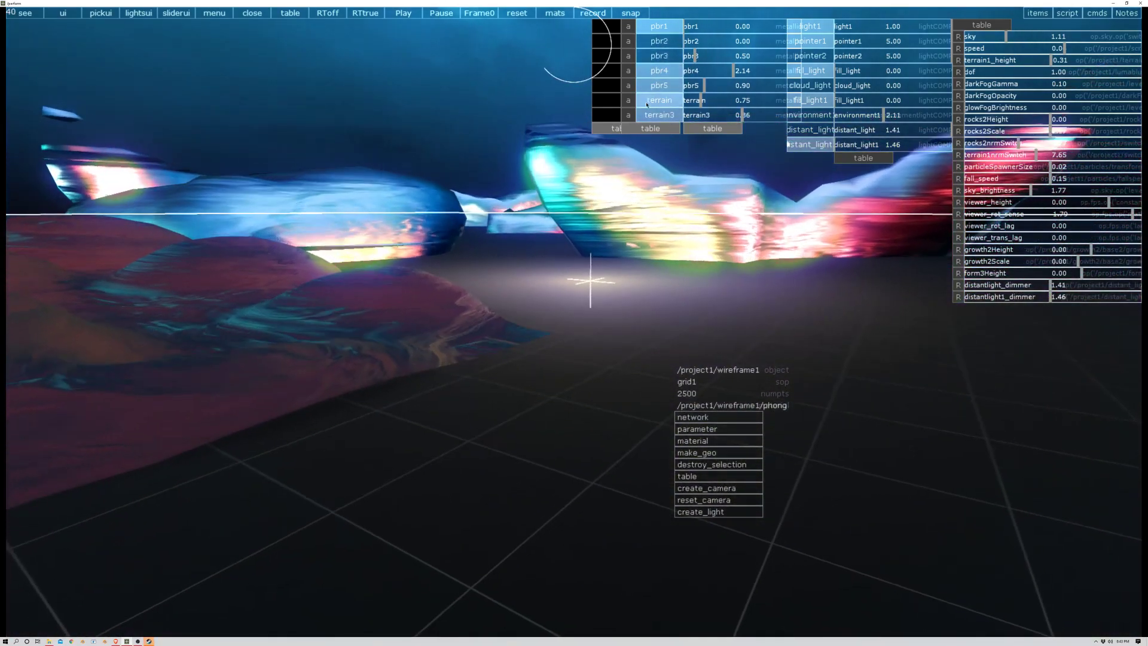
pyautogui.click(403, 320)
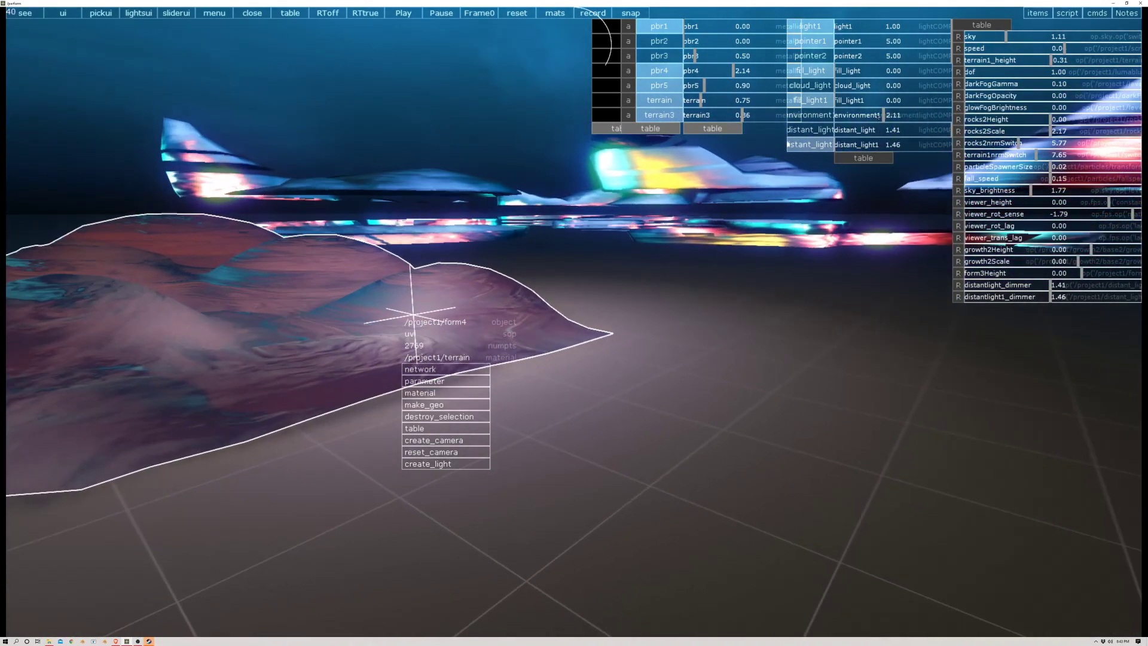
# Set environment1 to 0.00, distant_light to 4.50 and distant_light1 to 5.00
pyautogui.moveTo(879, 115)
pyautogui.mouseDown()
pyautogui.moveTo(854, 120)
pyautogui.moveTo(863, 118)
pyautogui.mouseUp()
pyautogui.moveTo(598, 239); pyautogui.dragTo(452, 377)
pyautogui.moveTo(640, 469); pyautogui.dragTo(957, 147)
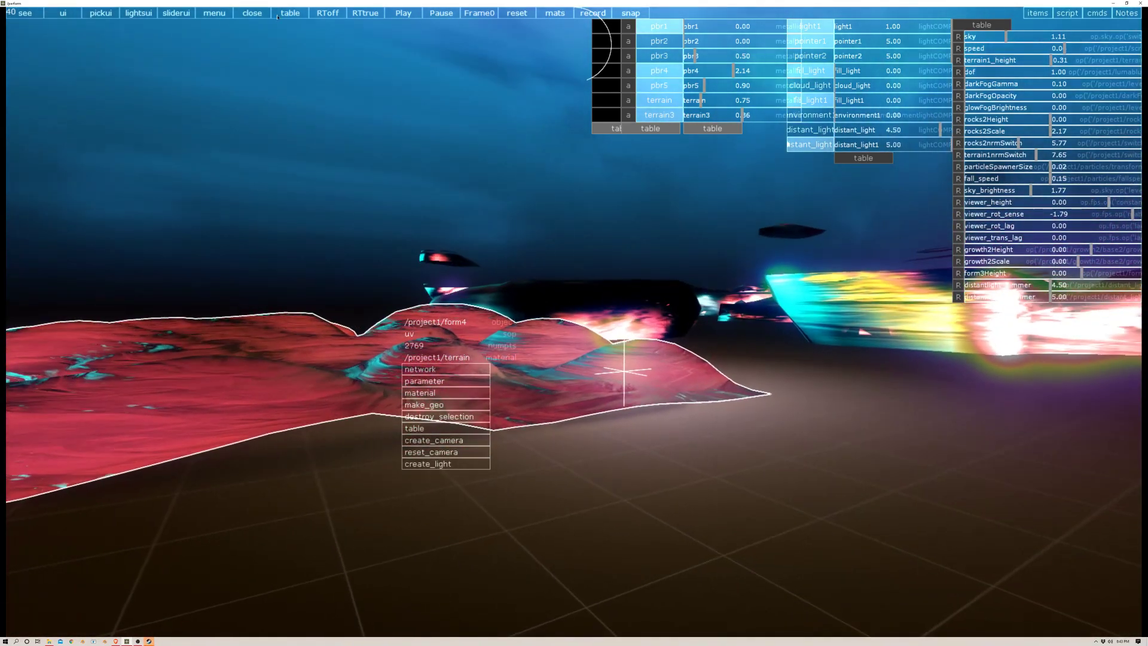
# Show the scene list, switch to scene, pick rock2 and set fill_light1 to 2.39, environment1 to 3.42, distant_light to 4.22 and distant_light1 to 3.99
pyautogui.click(63, 14)
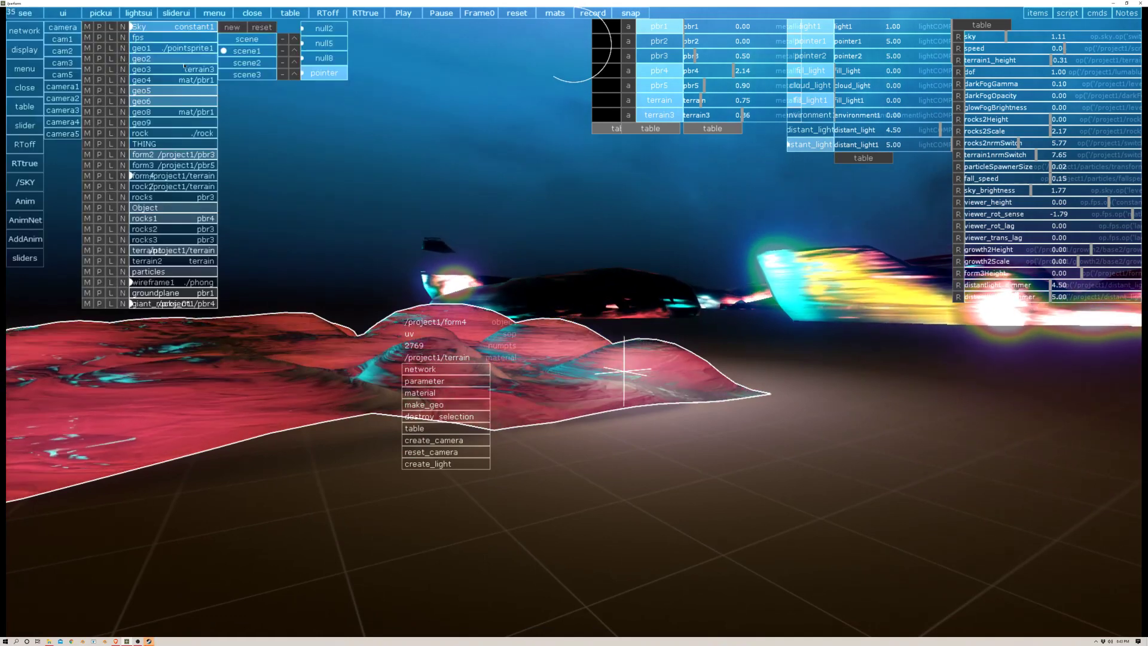
pyautogui.click(263, 39)
pyautogui.click(549, 301)
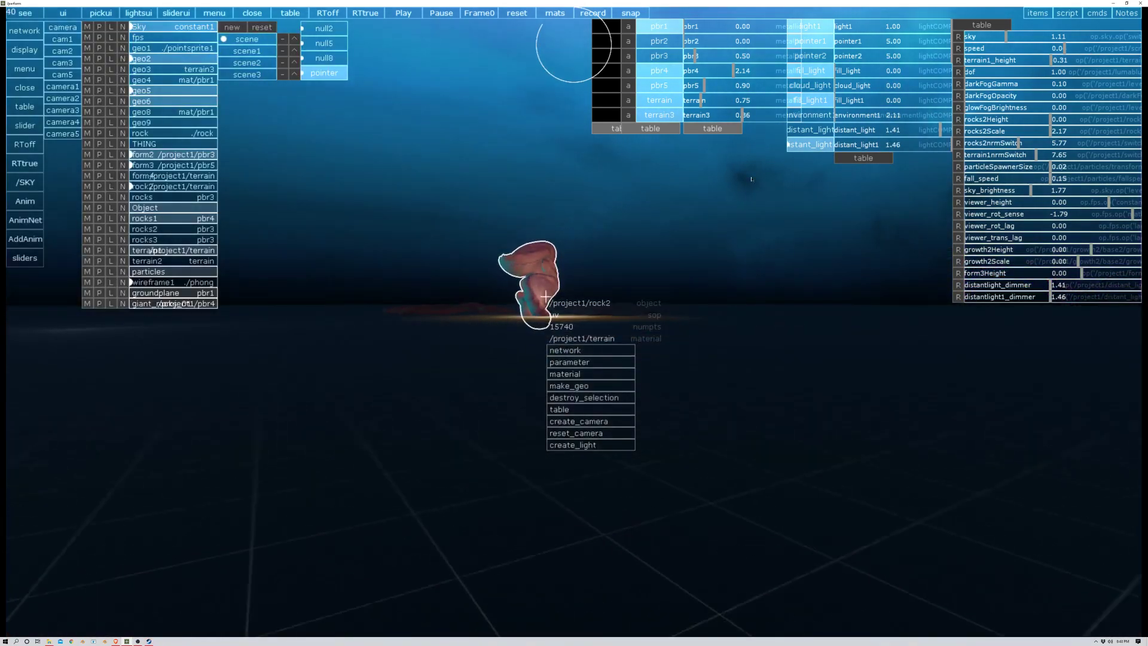
pyautogui.moveTo(545, 298); pyautogui.dragTo(589, 295)
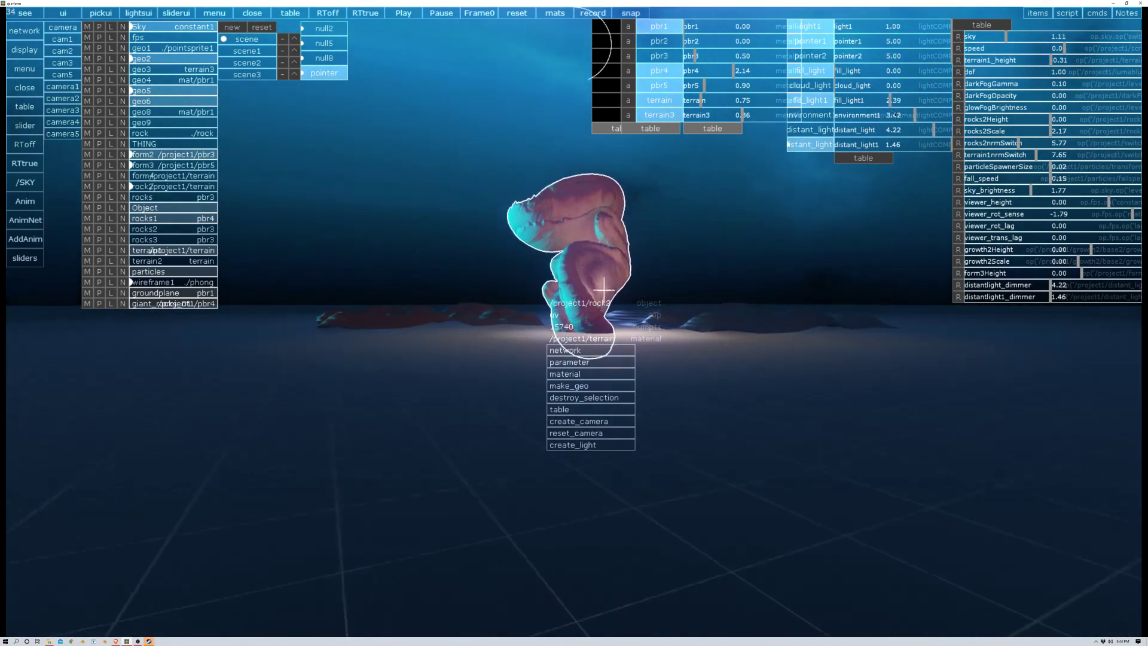
pyautogui.moveTo(935, 147); pyautogui.dragTo(929, 147)
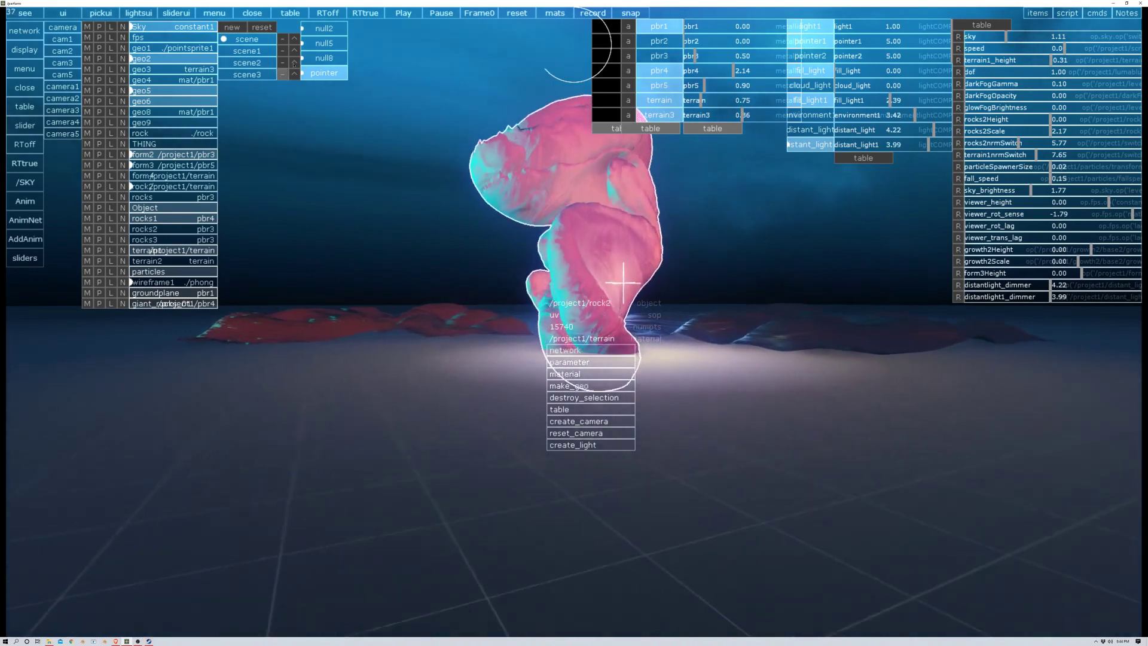
# Compare the lighting of scene1 and scene by switching between them
pyautogui.click(254, 51)
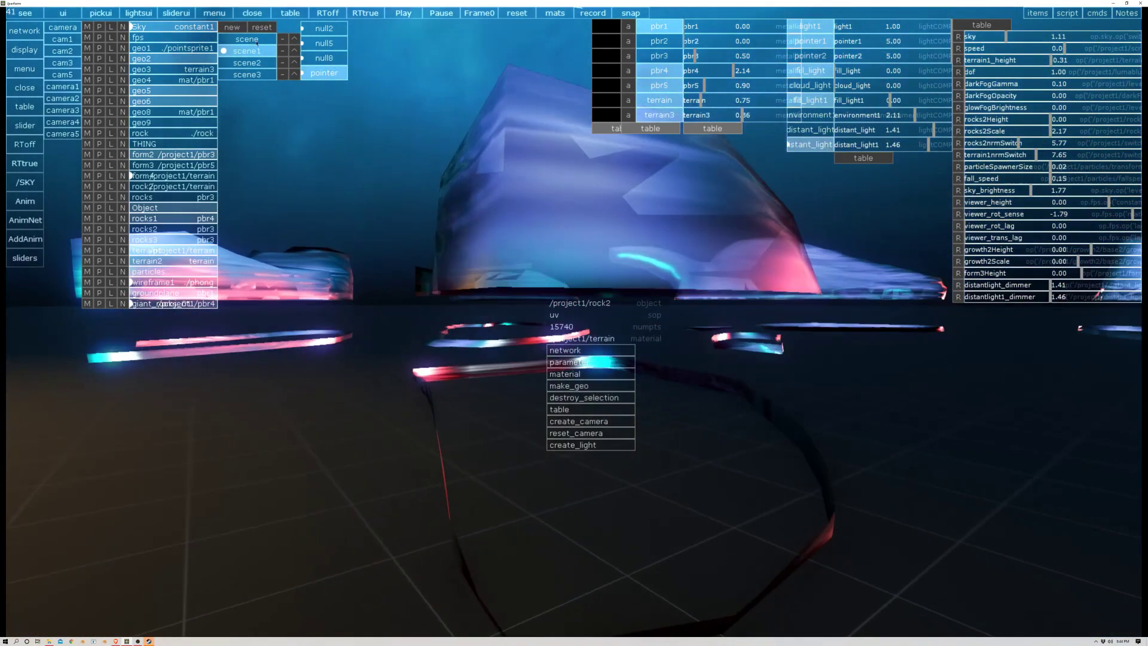
pyautogui.click(253, 40)
pyautogui.click(254, 51)
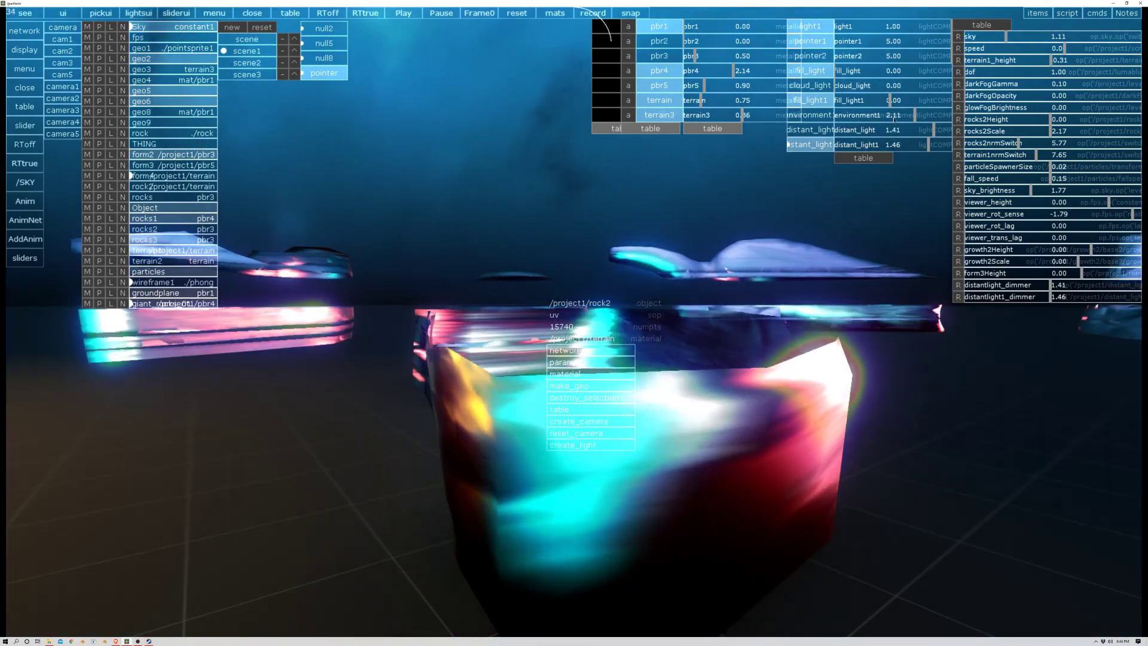
# Recall scene, scene1 and scene again to compare the stored states
pyautogui.click(252, 40)
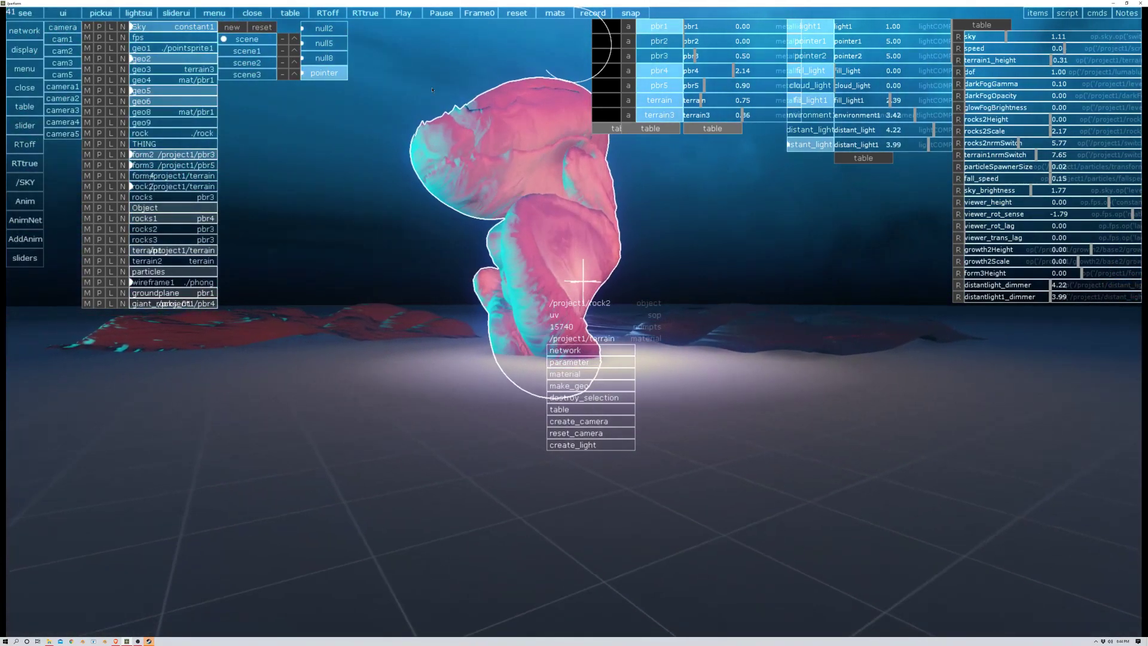
pyautogui.click(252, 52)
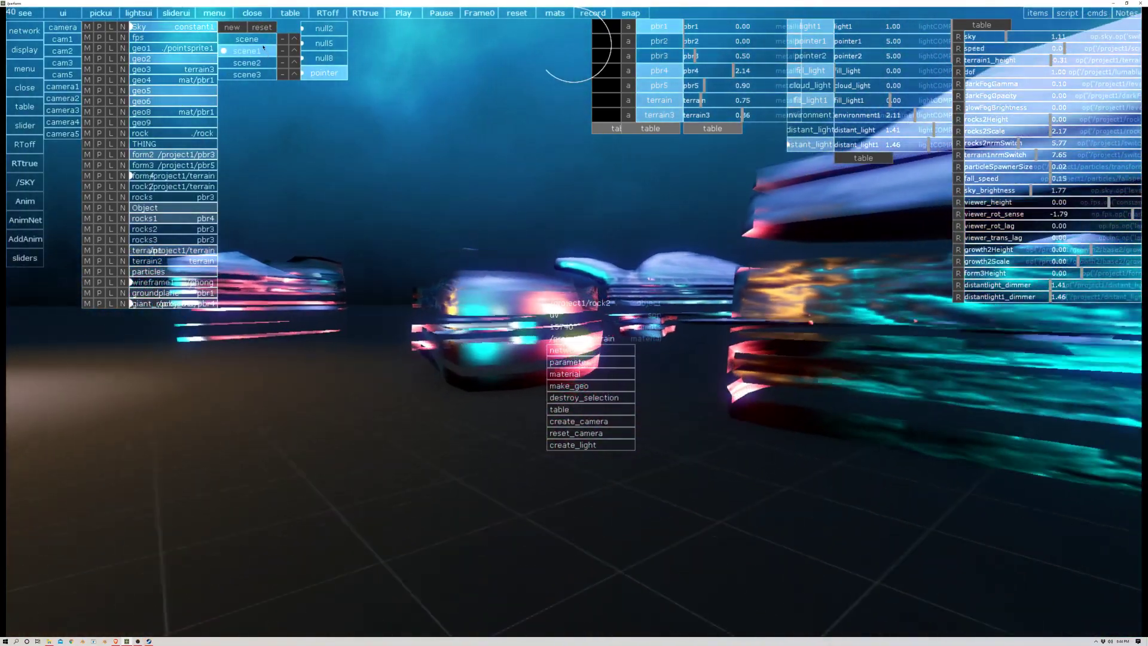
pyautogui.click(253, 40)
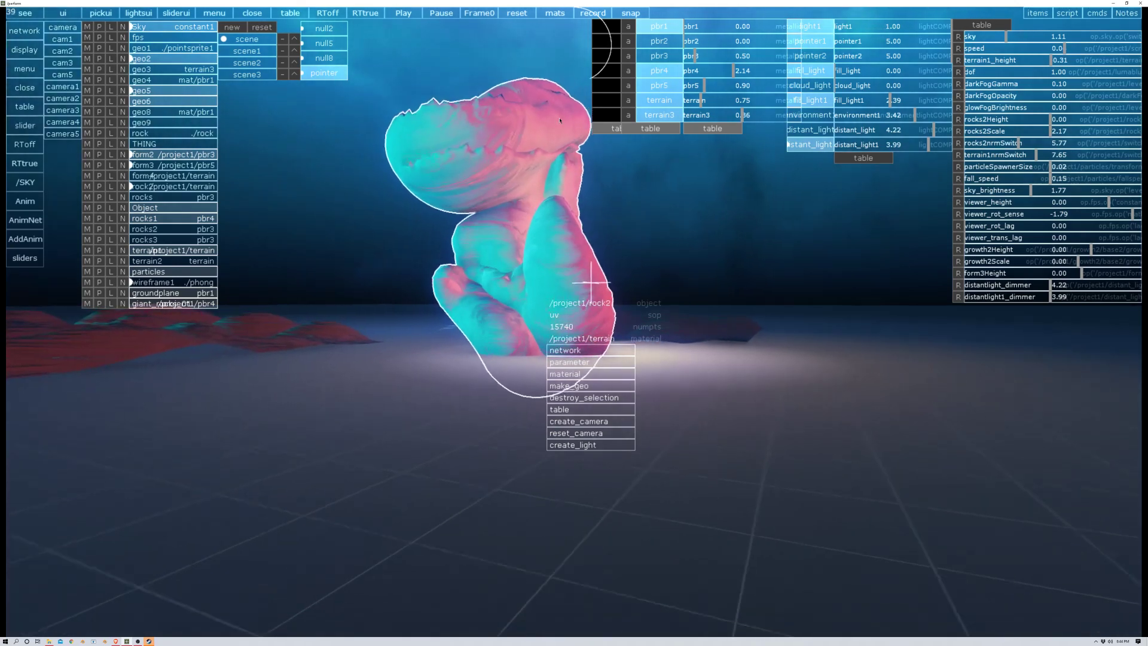
# Add a rock2_height row to the slider table with path op('/project1/rock2'), par ty, min -1, max 5, default 0, lag 1, animate 0
pyautogui.click(992, 25)
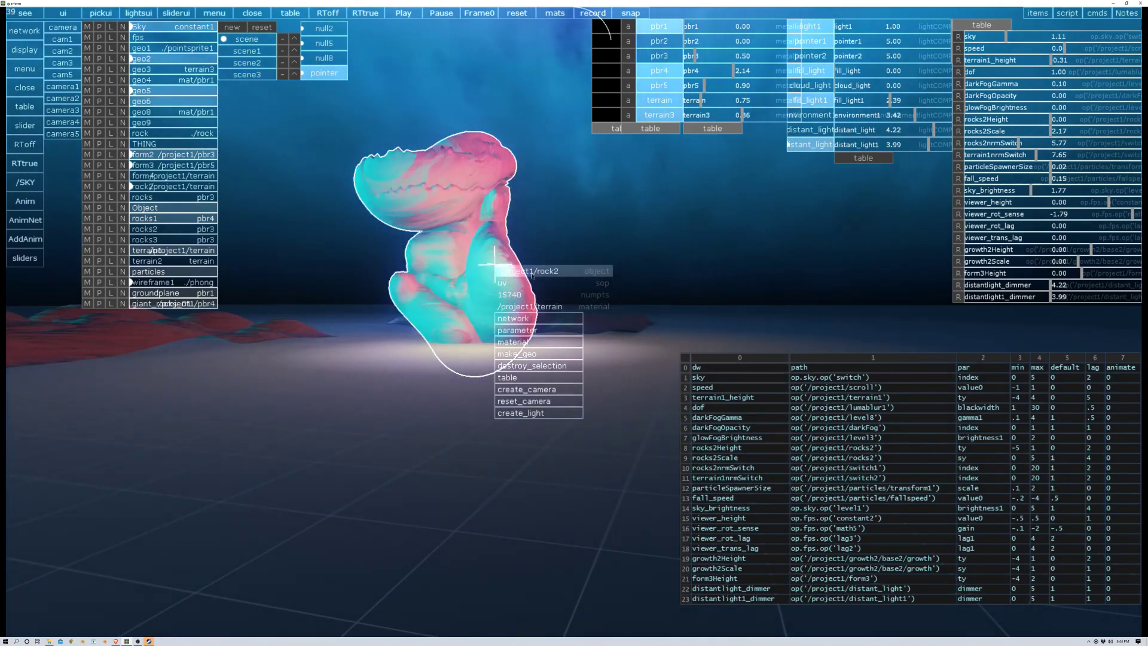
pyautogui.rightClick(683, 602)
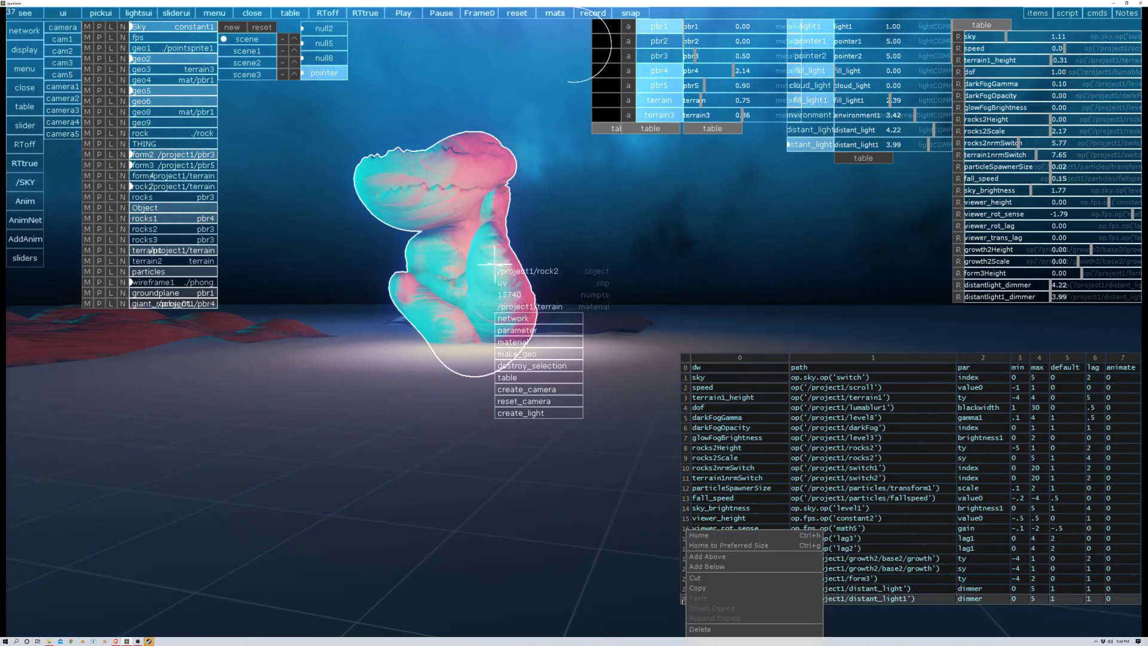
pyautogui.click(708, 567)
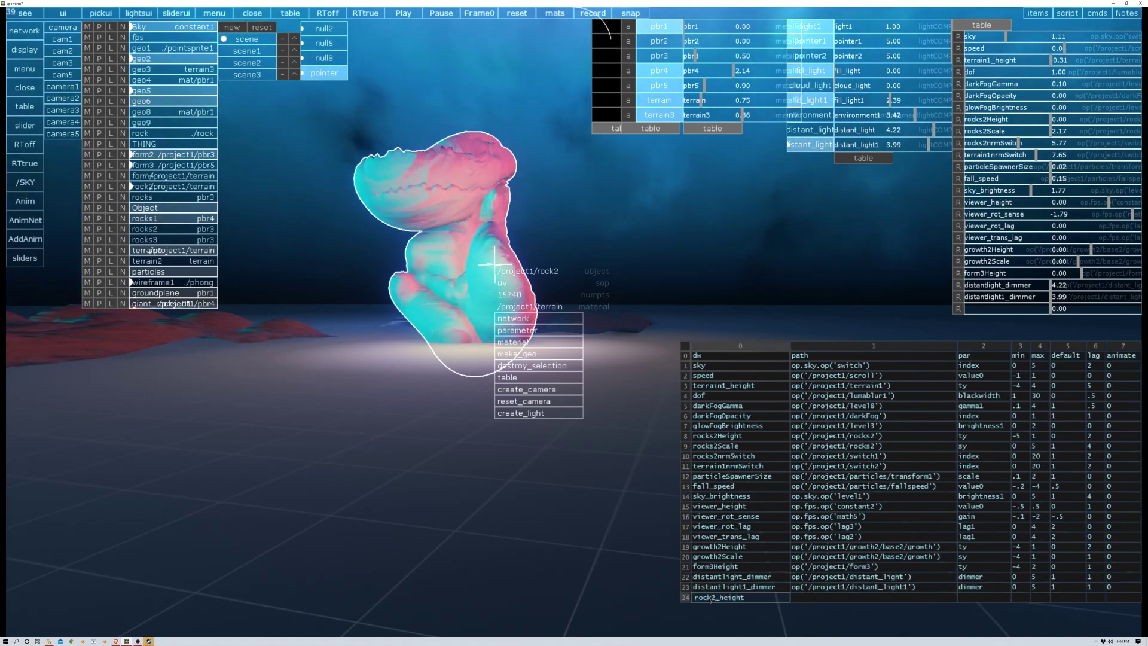
pyautogui.press('Tab')
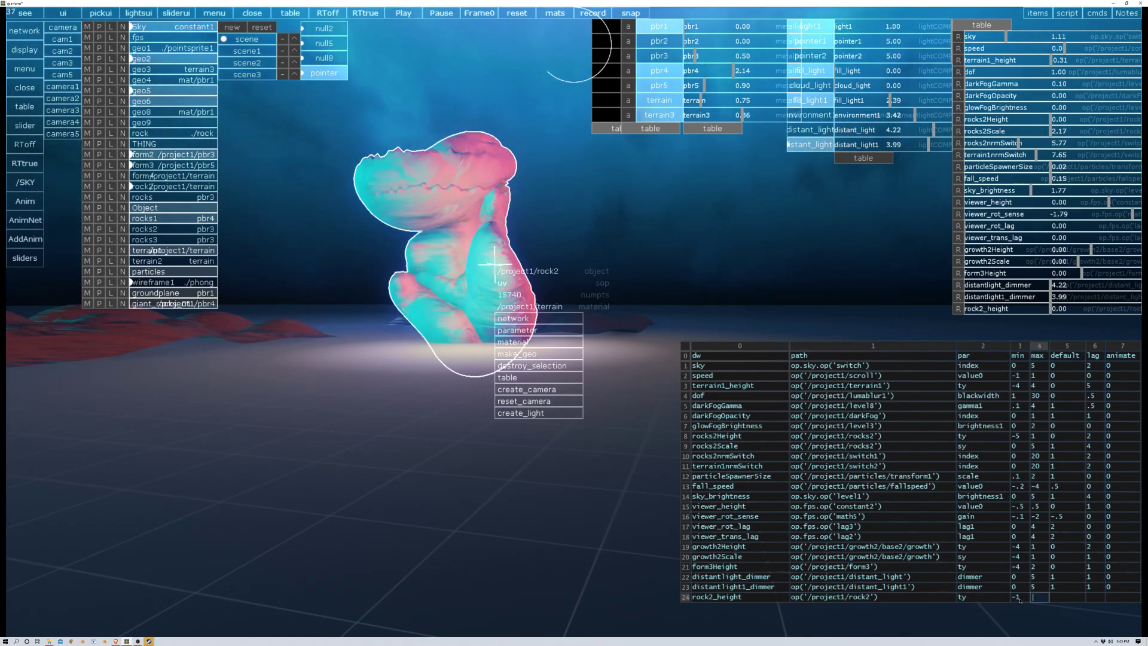
pyautogui.press('Tab')
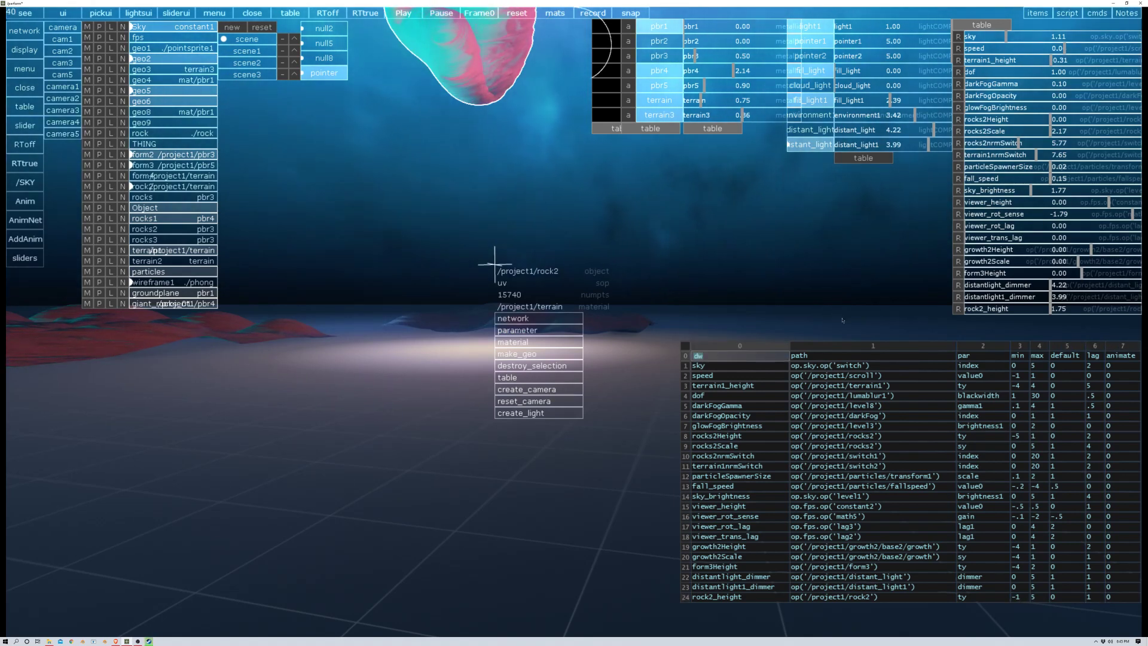
# Close the slider table and set rock2_height to -0.34
pyautogui.click(842, 320)
pyautogui.click(992, 25)
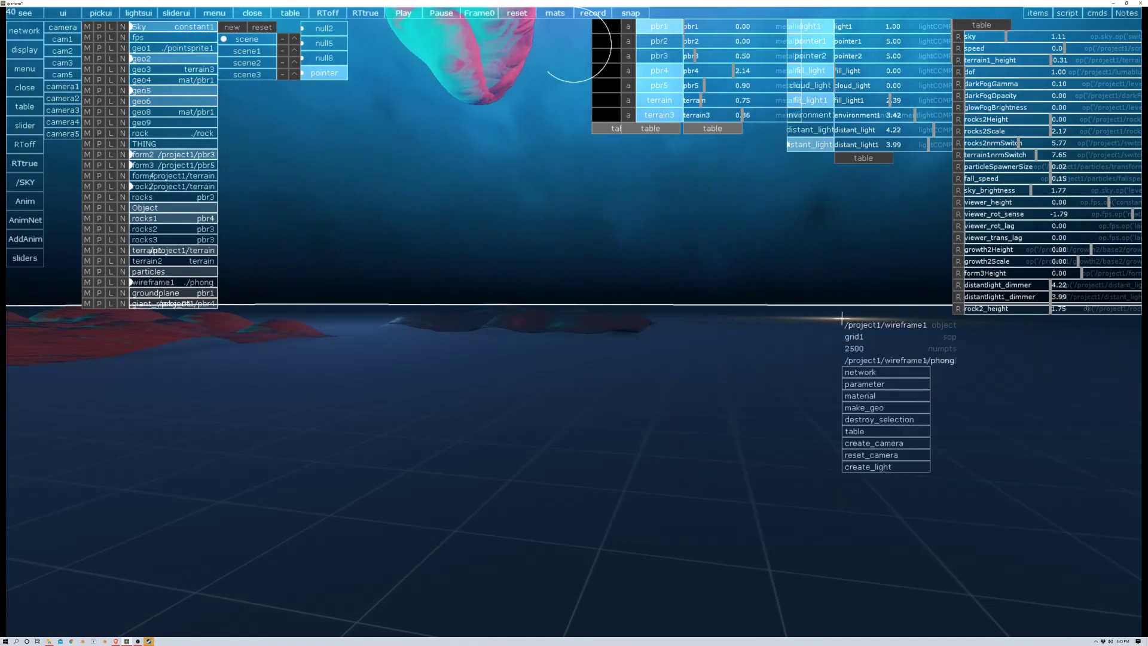
pyautogui.moveTo(1044, 311); pyautogui.dragTo(988, 311)
pyautogui.press('Left')
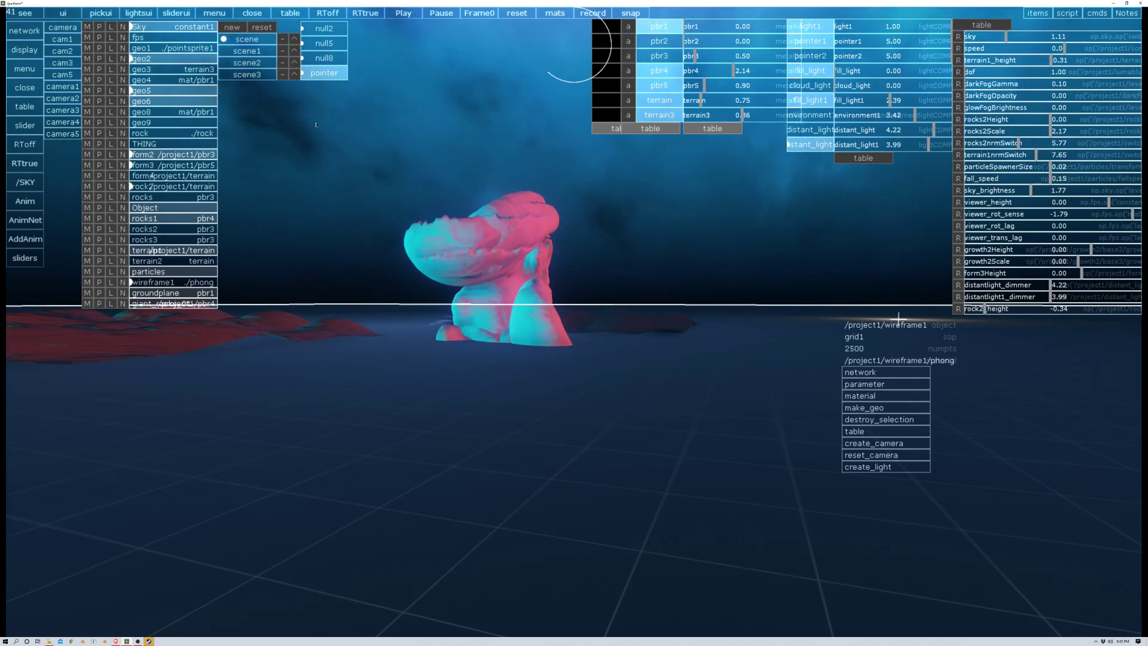
# Inspect the slider channels in the animation editor and the animate value of the rock2_height row in the slider table
pyautogui.click(25, 202)
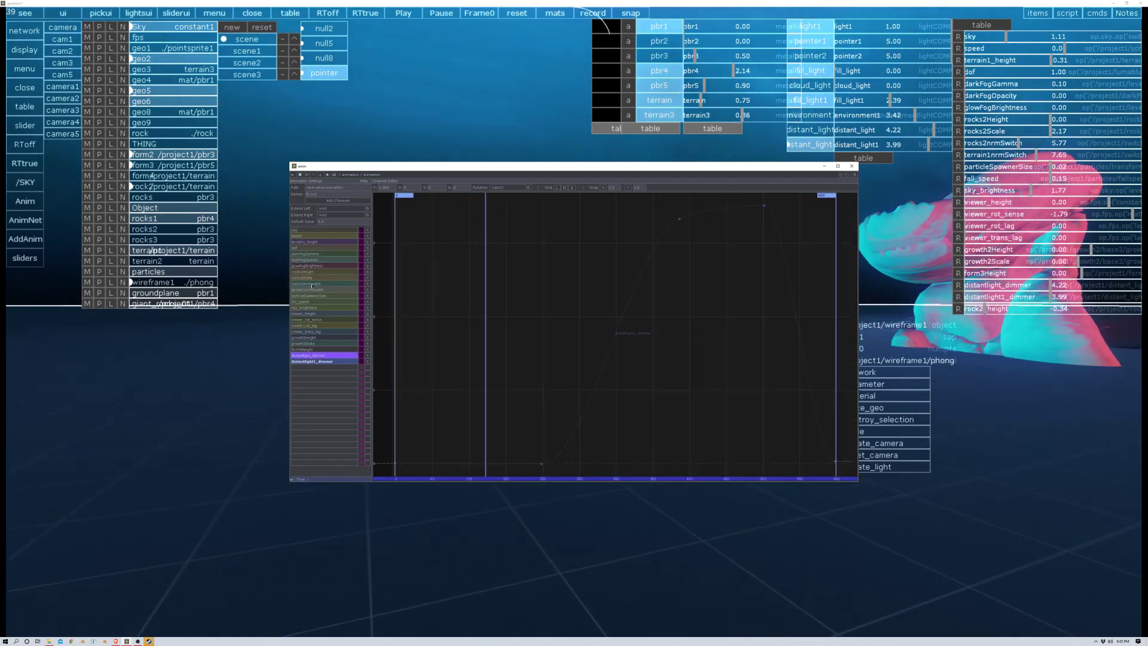
pyautogui.click(326, 272)
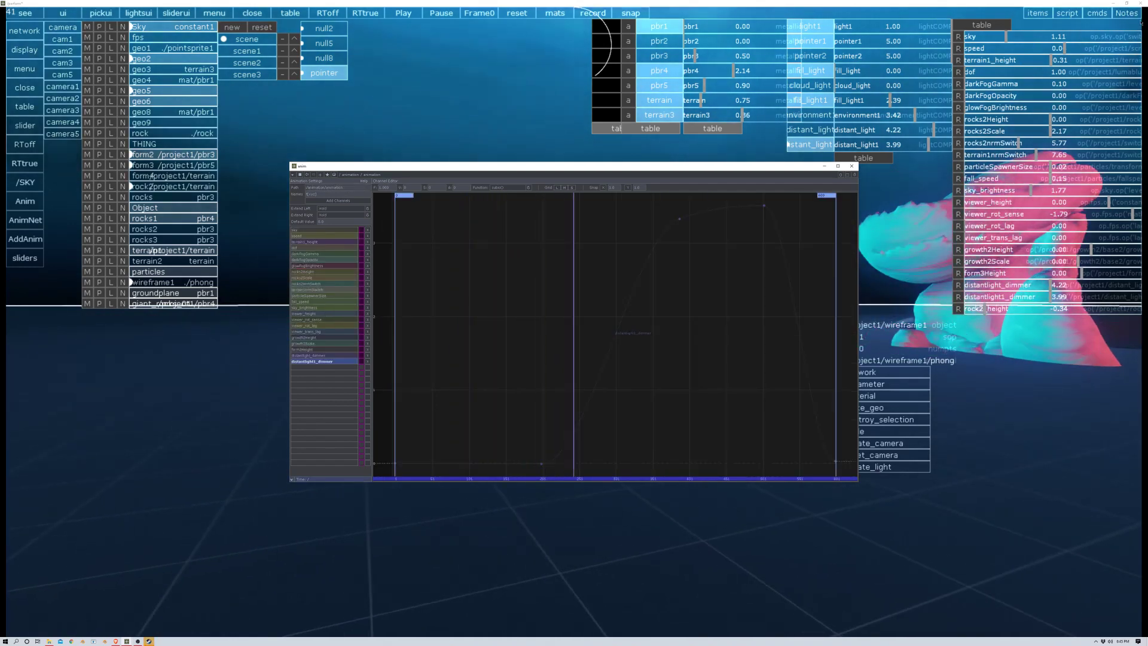
pyautogui.click(852, 166)
pyautogui.click(982, 25)
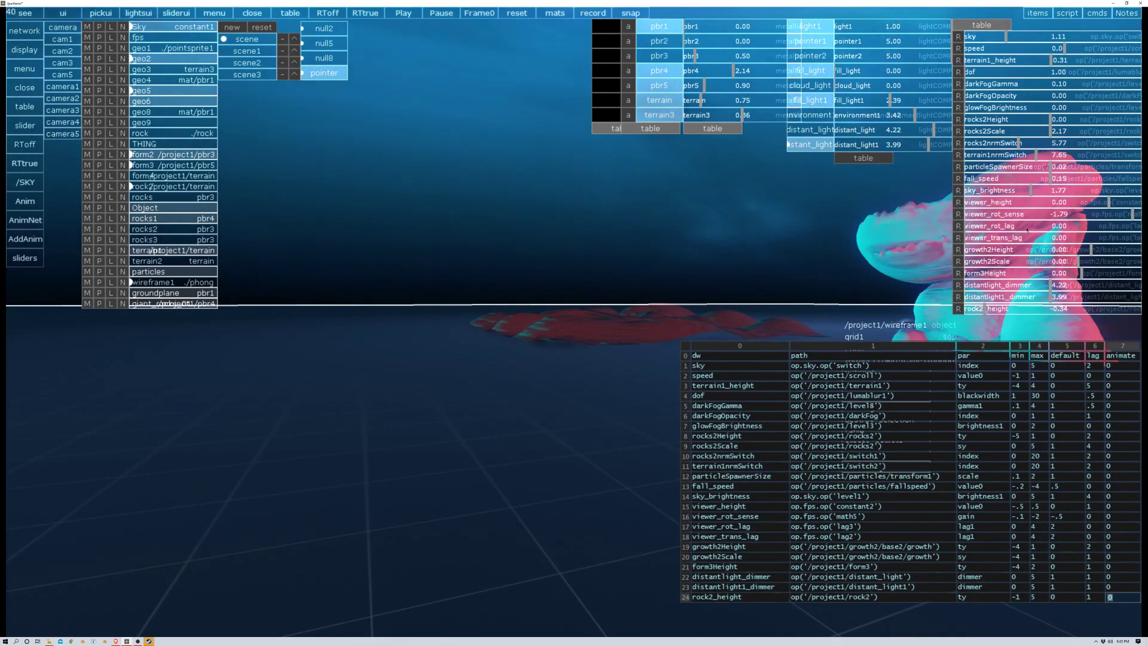
pyautogui.click(982, 25)
pyautogui.moveTo(885, 341); pyautogui.dragTo(637, 367, button='right')
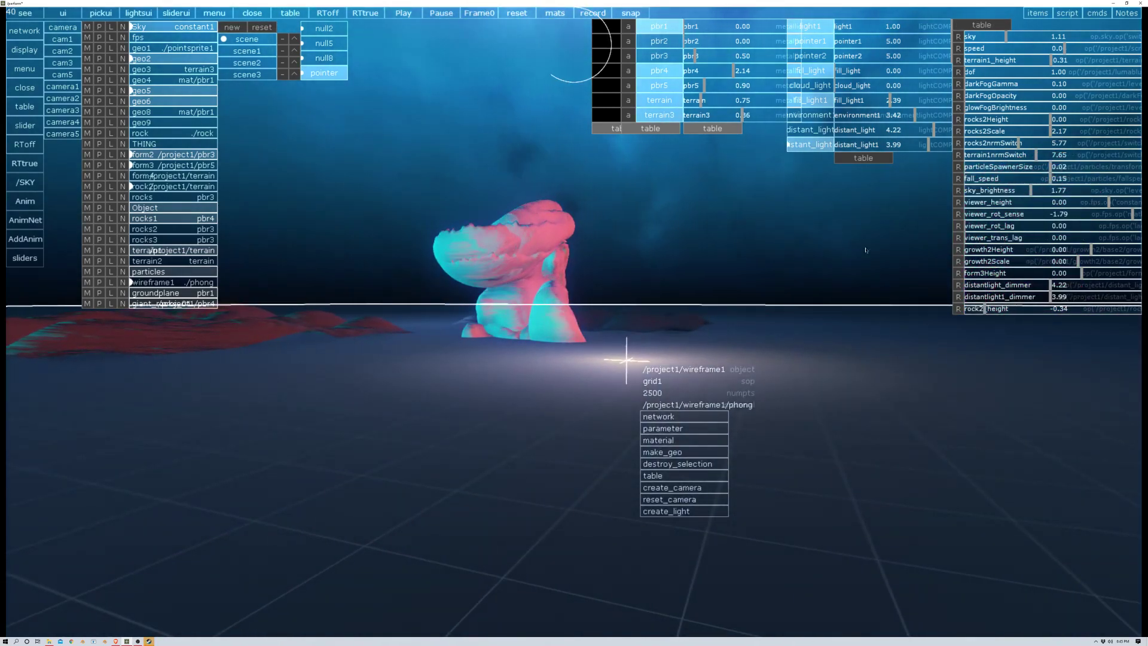
# Set the sky slider to 1.99 and reset viewer_height to 0.00
pyautogui.moveTo(865, 250)
pyautogui.mouseDown()
pyautogui.moveTo(630, 340)
pyautogui.moveTo(978, 142)
pyautogui.mouseUp()
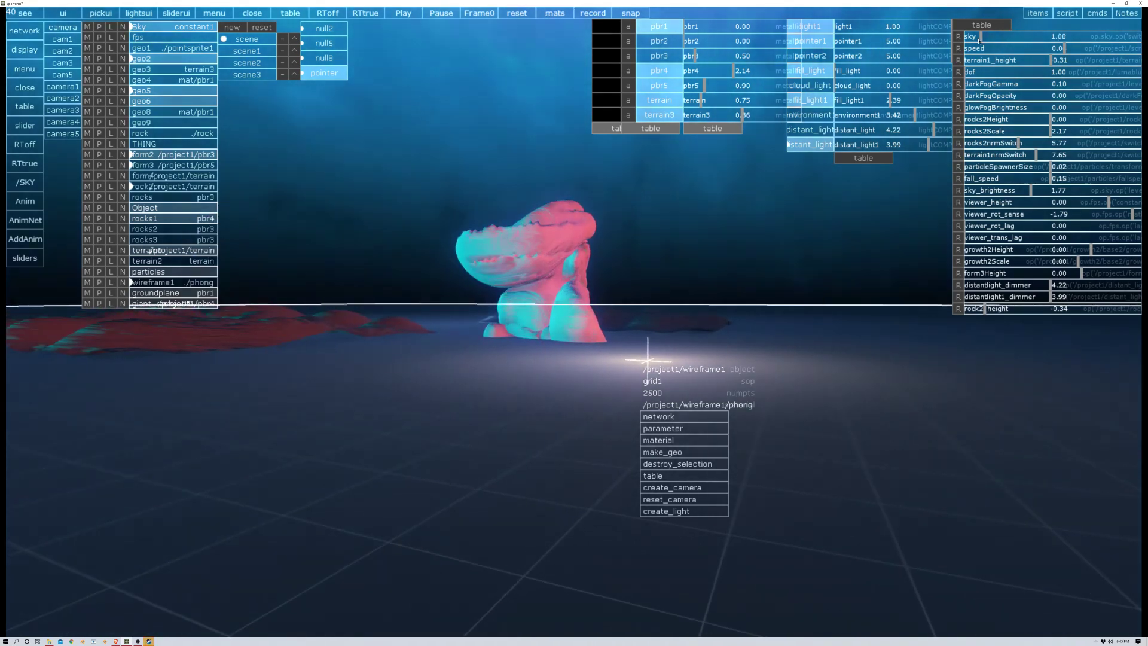
pyautogui.moveTo(979, 41); pyautogui.dragTo(1100, 39)
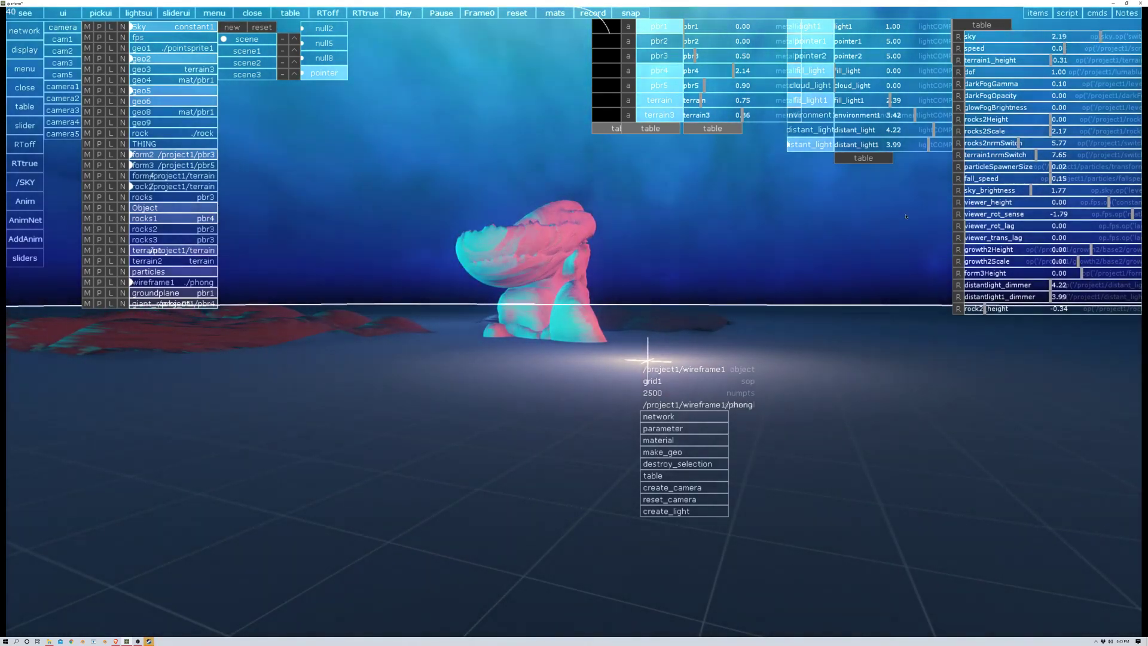
pyautogui.moveTo(897, 220); pyautogui.dragTo(519, 292)
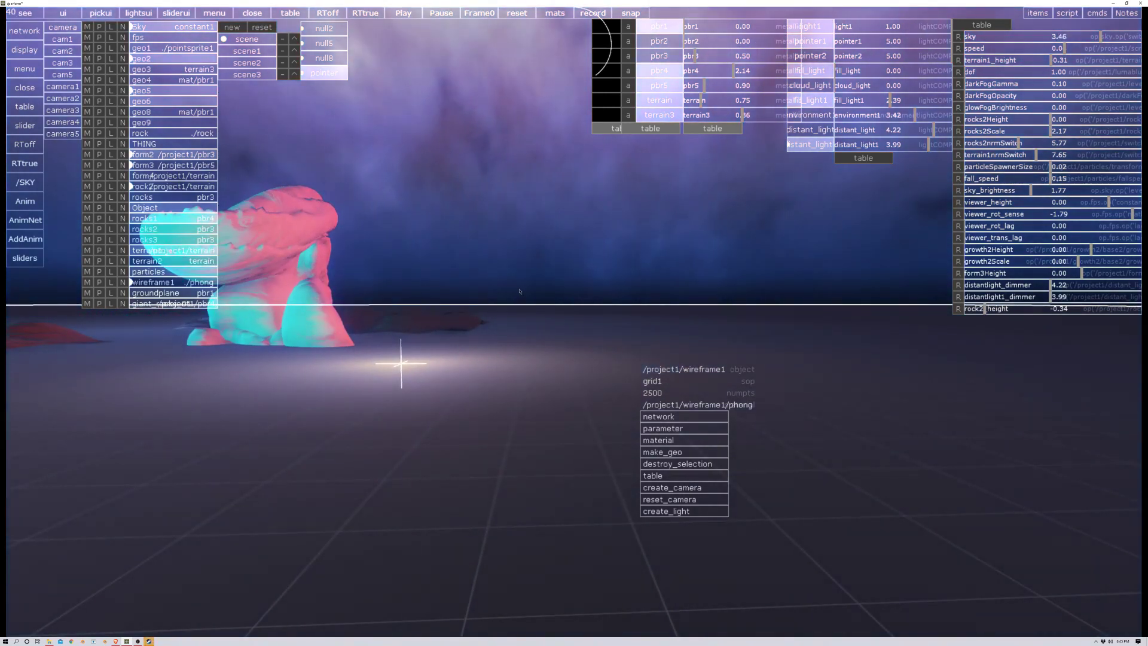
pyautogui.press('s')
pyautogui.moveTo(1102, 36)
pyautogui.mouseDown()
pyautogui.moveTo(1125, 31)
pyautogui.moveTo(1040, 38)
pyautogui.mouseUp()
pyautogui.moveTo(784, 251); pyautogui.dragTo(1002, 261)
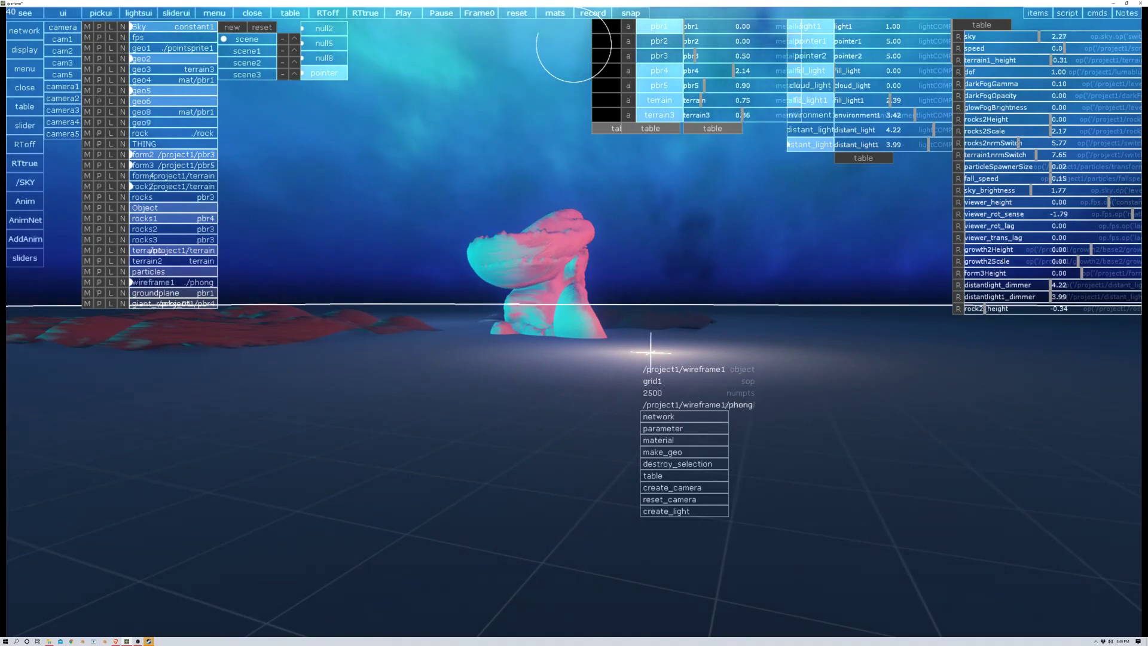
pyautogui.click(959, 204)
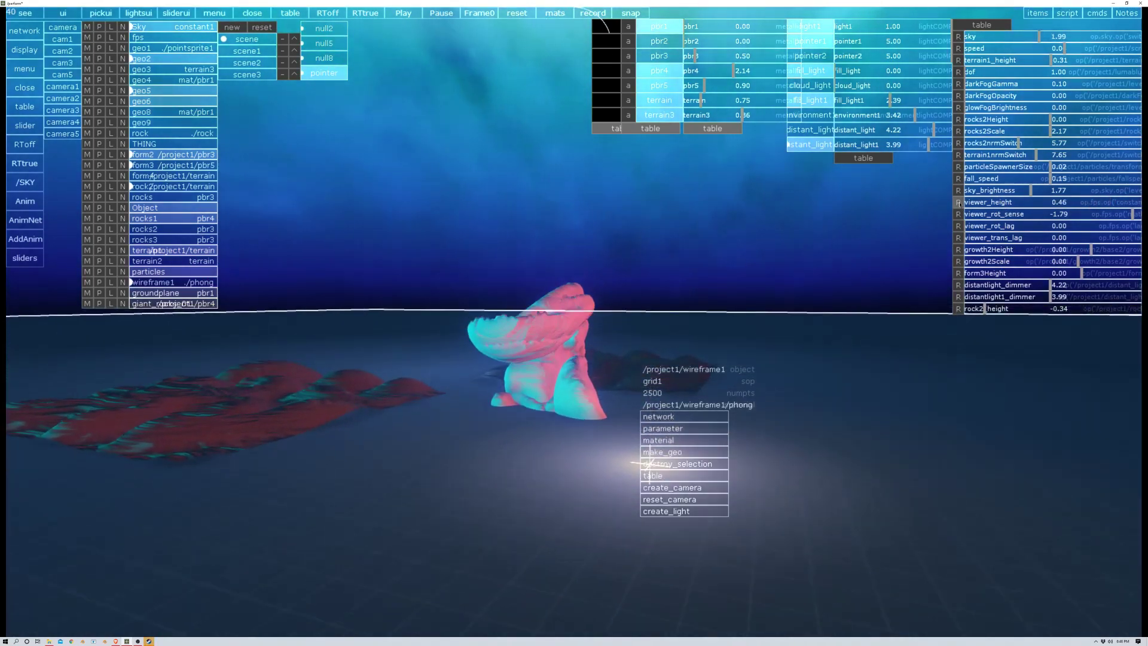
# Hide the sliders, pick a point on the wireframe1 ground and import a form 3D object file from the models folder in File Explorer
pyautogui.rightClick(502, 467)
pyautogui.moveTo(359, 487); pyautogui.dragTo(602, 328)
pyautogui.rightClick(605, 260)
pyautogui.rightClick(586, 261)
pyautogui.press('w')
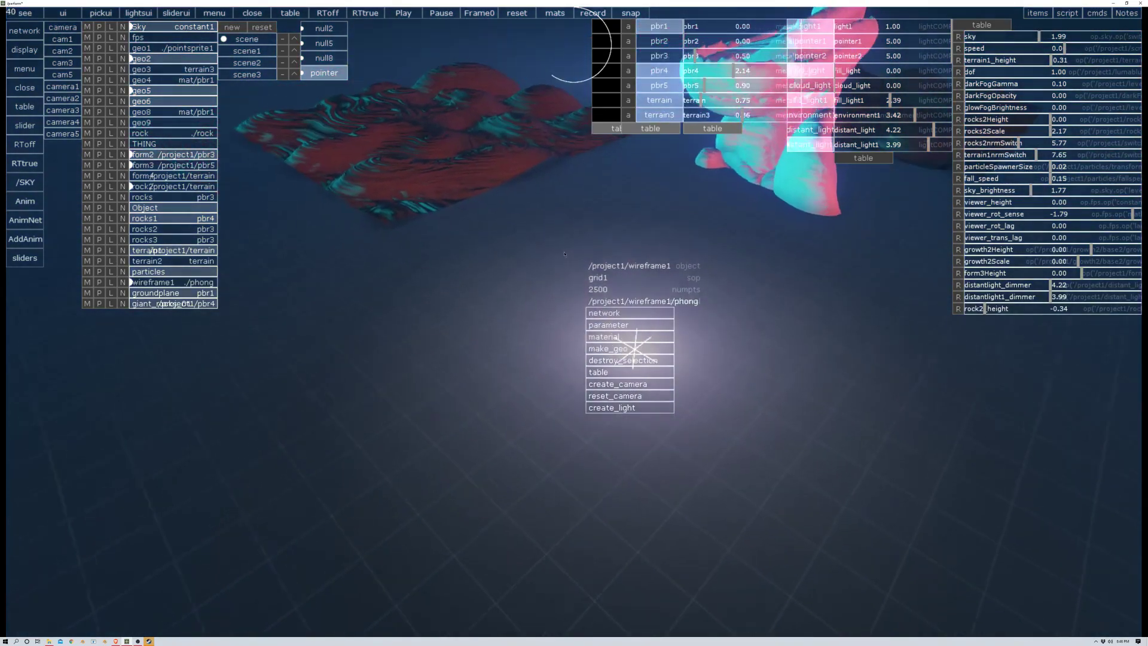
pyautogui.moveTo(566, 248); pyautogui.dragTo(627, 174)
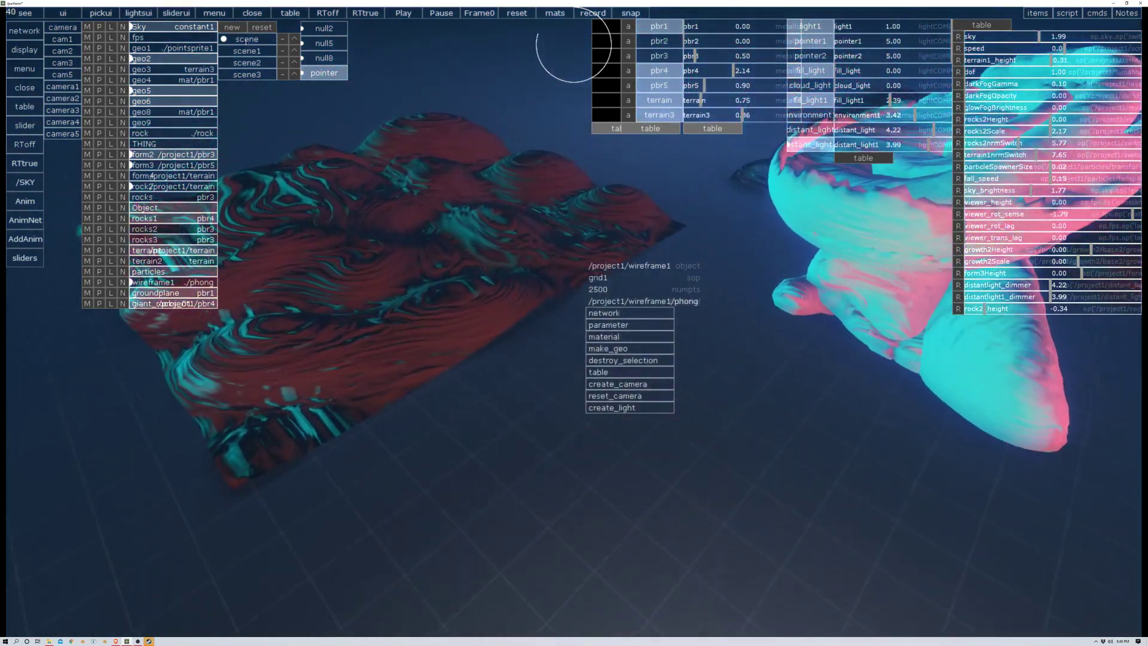
pyautogui.click(253, 13)
pyautogui.rightClick(596, 229)
pyautogui.hotkey('alt', 'Tab')
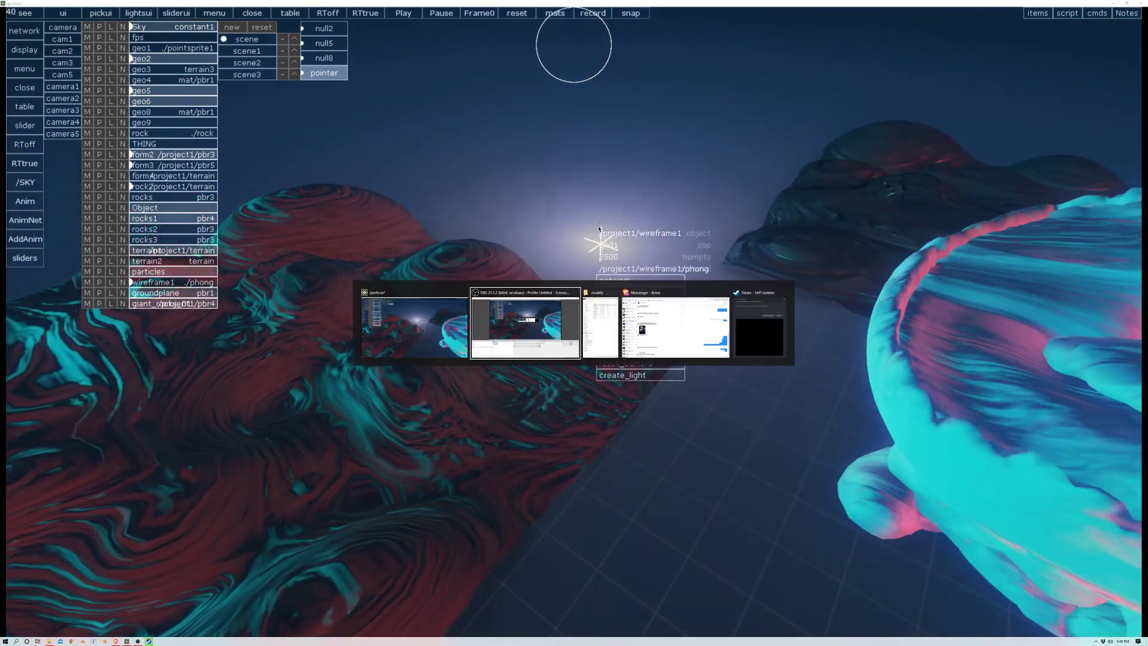
pyautogui.click(963, 250)
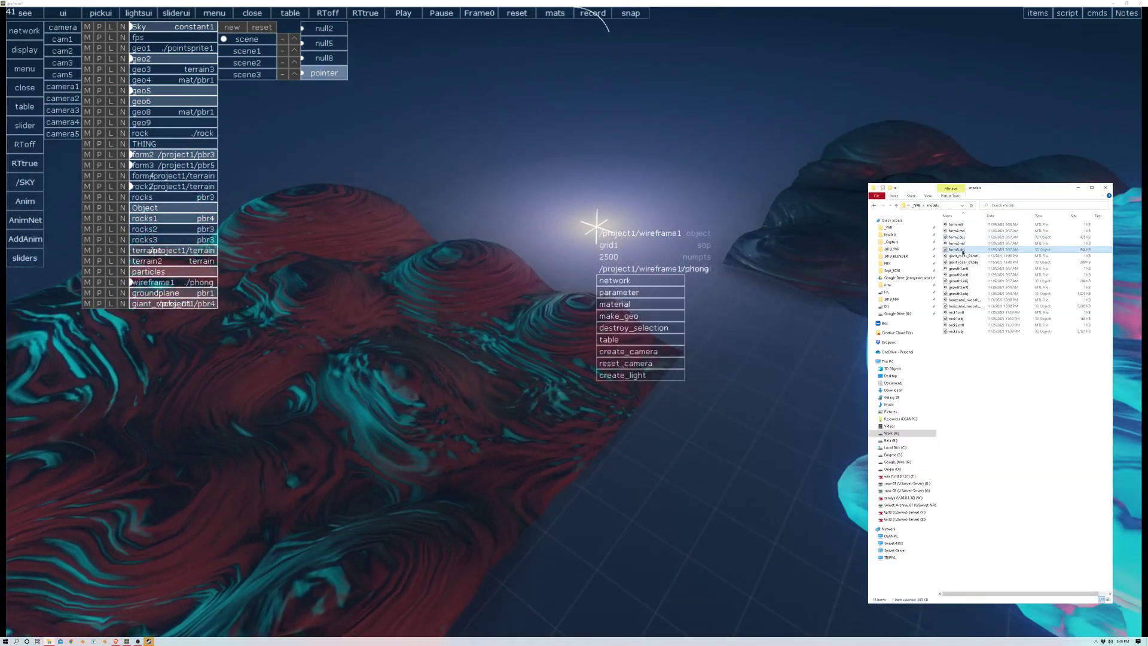
pyautogui.click(599, 127)
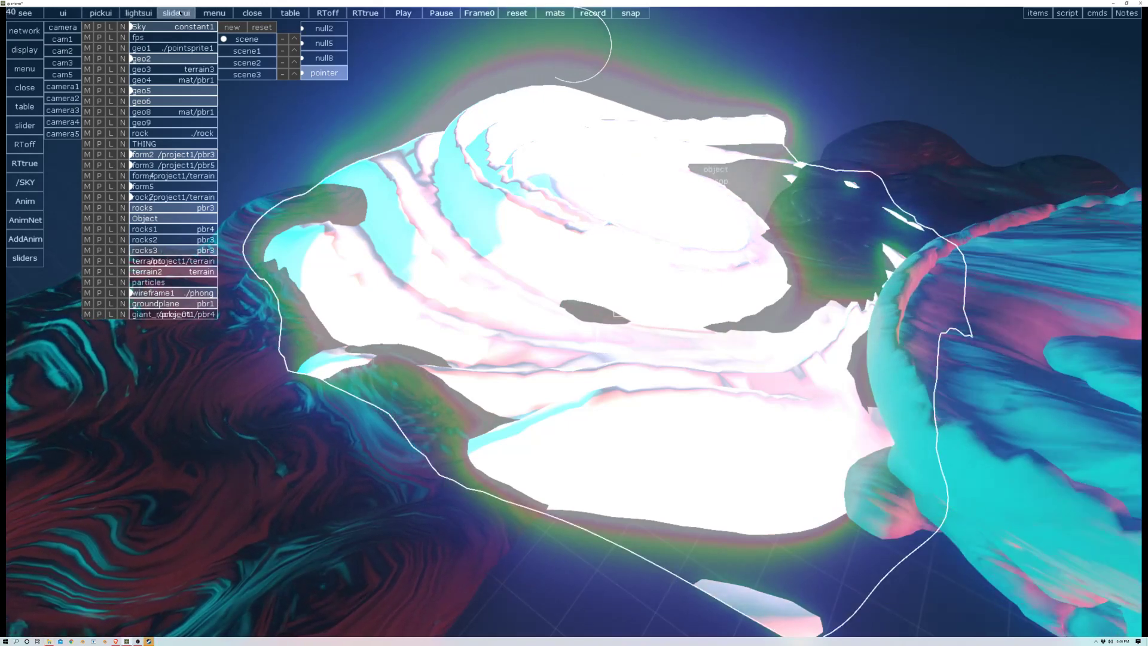
# Show the sliders again and assign the terrain material to the imported form5 object
pyautogui.click(160, 13)
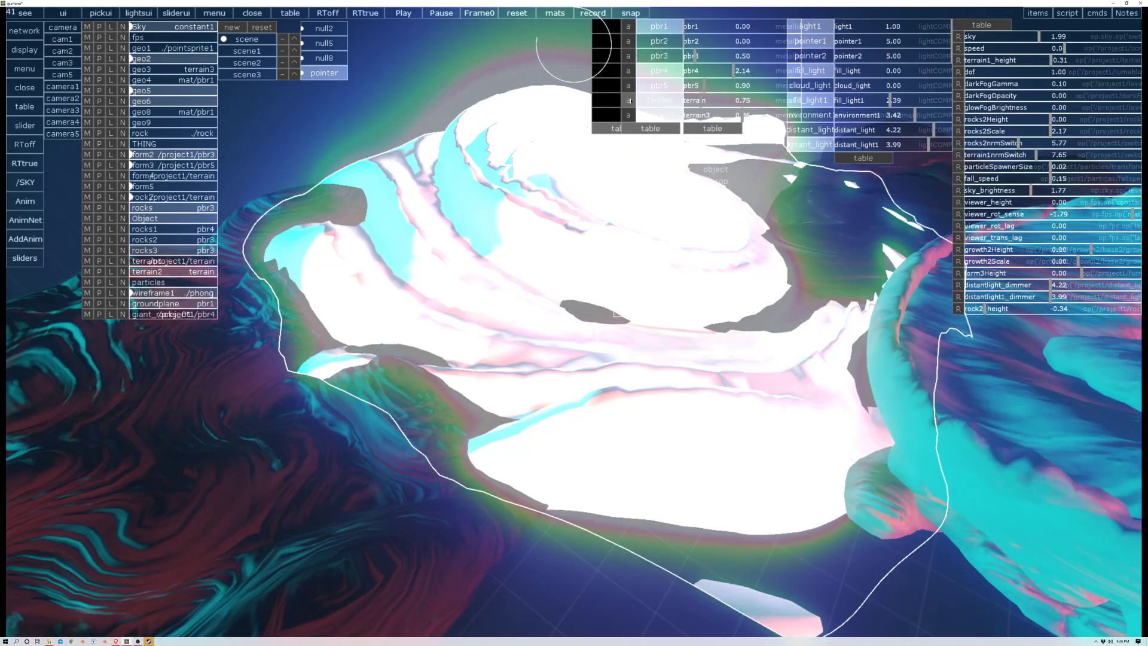
pyautogui.click(659, 102)
pyautogui.moveTo(465, 206); pyautogui.dragTo(222, 37)
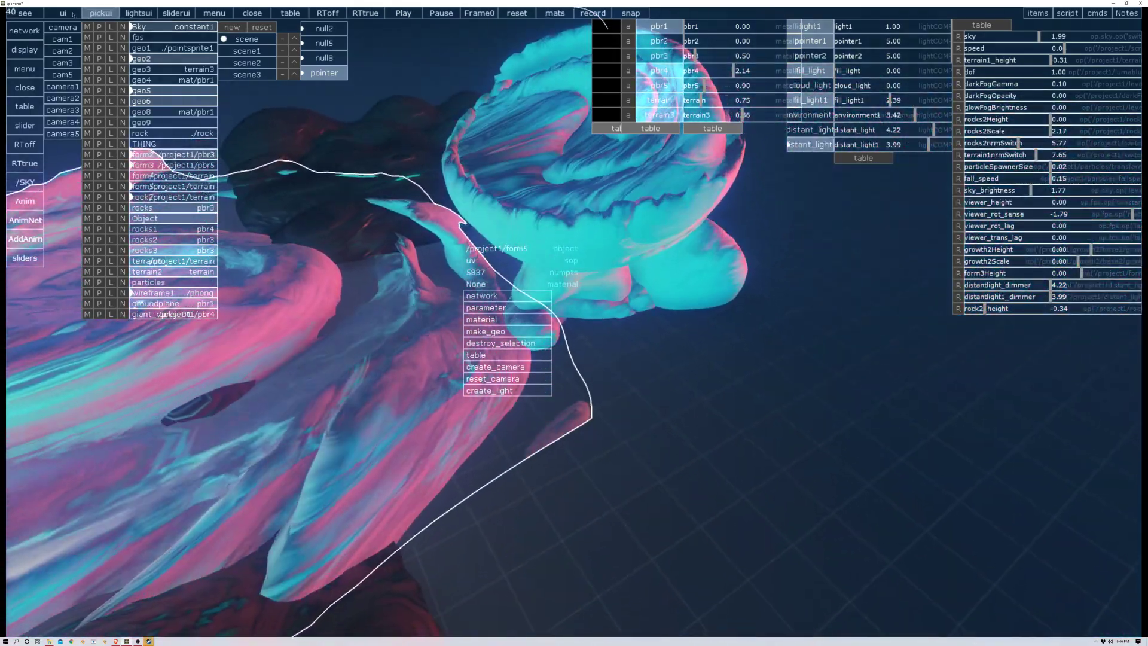
pyautogui.moveTo(631, 252); pyautogui.dragTo(625, 237)
pyautogui.moveTo(568, 275); pyautogui.dragTo(581, 215)
# Hide the sliders, open and enlarge the top buttons table, and add a button row named yasu with the command print('yasu')
pyautogui.click(169, 13)
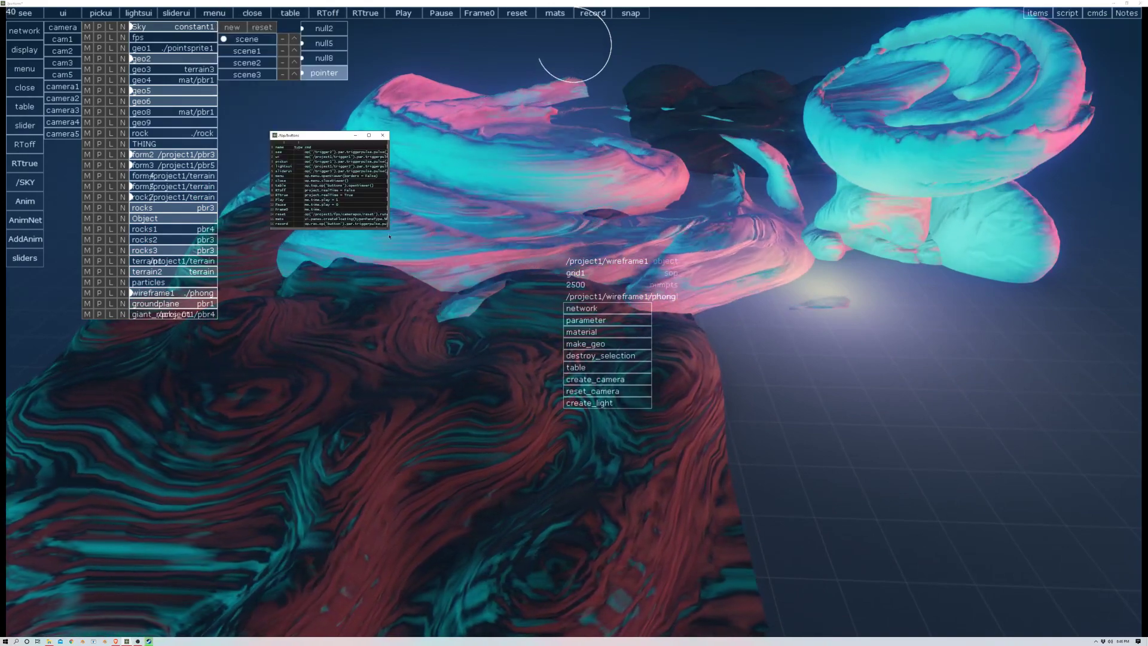
pyautogui.moveTo(560, 318); pyautogui.dragTo(668, 390)
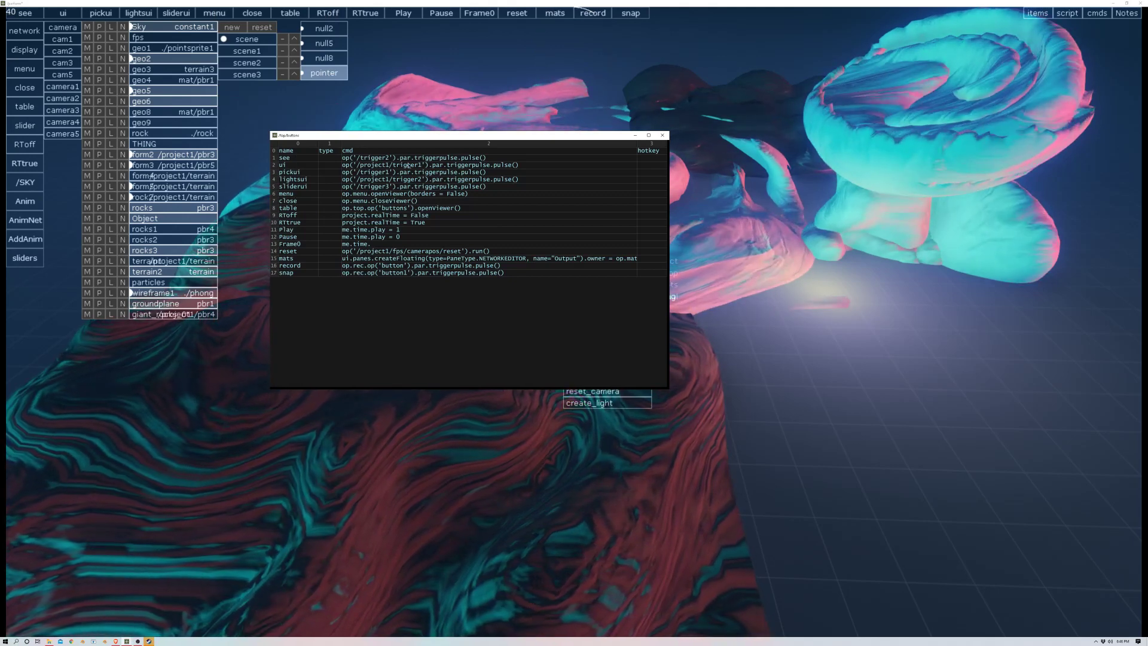
pyautogui.rightClick(274, 275)
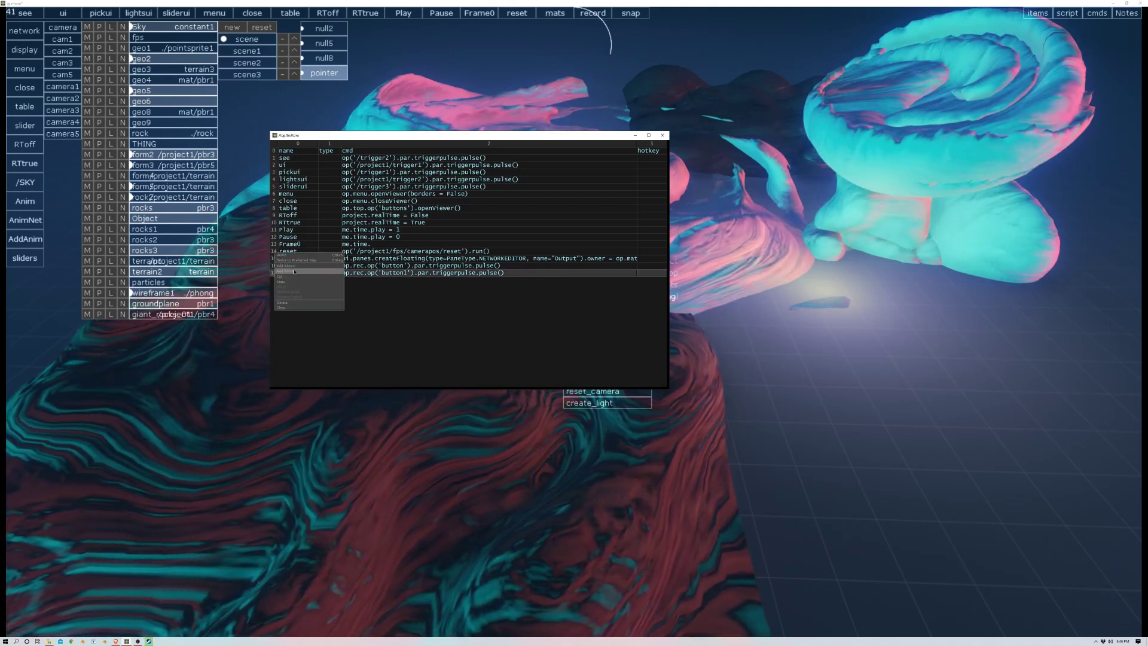
pyautogui.click(293, 271)
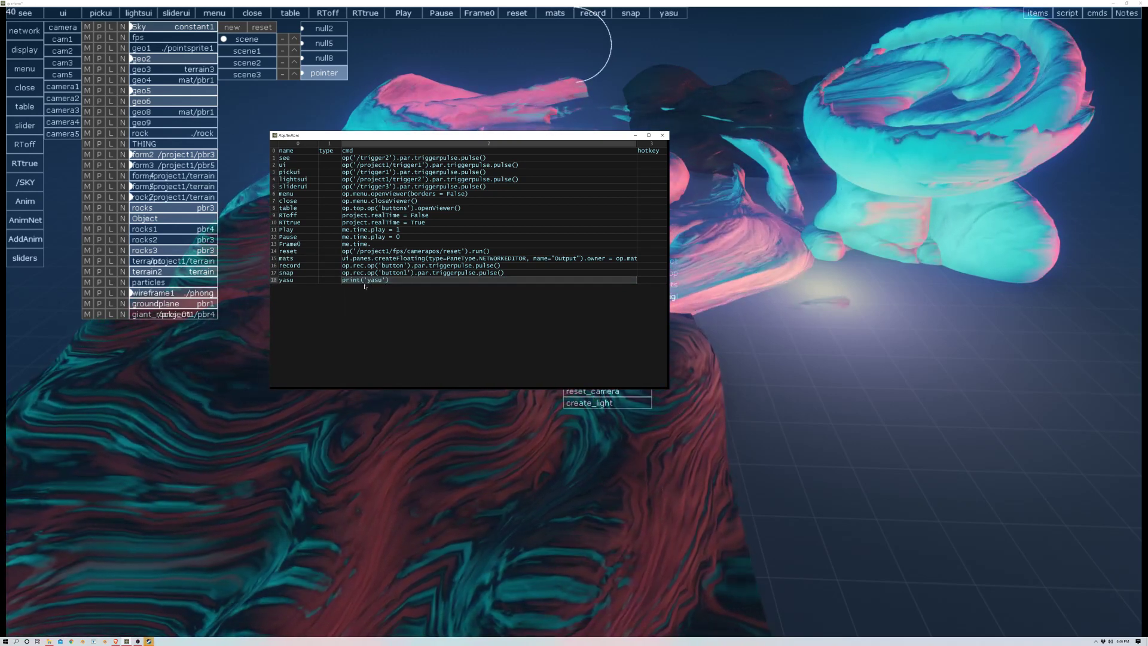
# Test the yasu button with the textport open, and close the textport and the buttons table
pyautogui.click(750, 156)
pyautogui.hotkey('alt', 't')
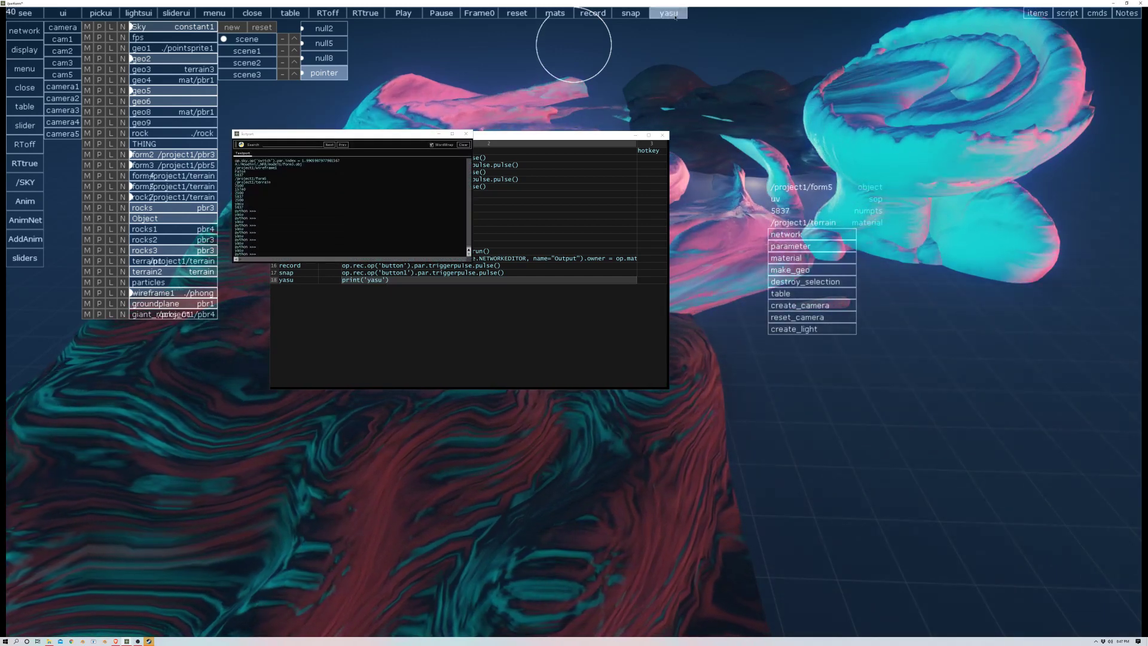
pyautogui.click(467, 134)
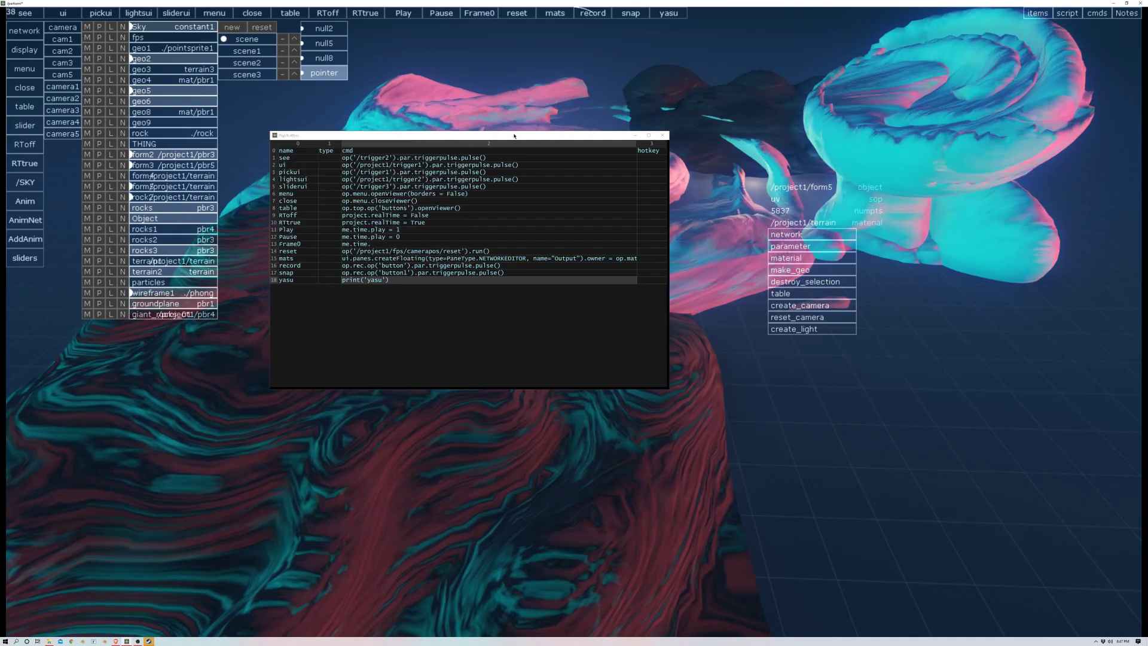
pyautogui.click(662, 135)
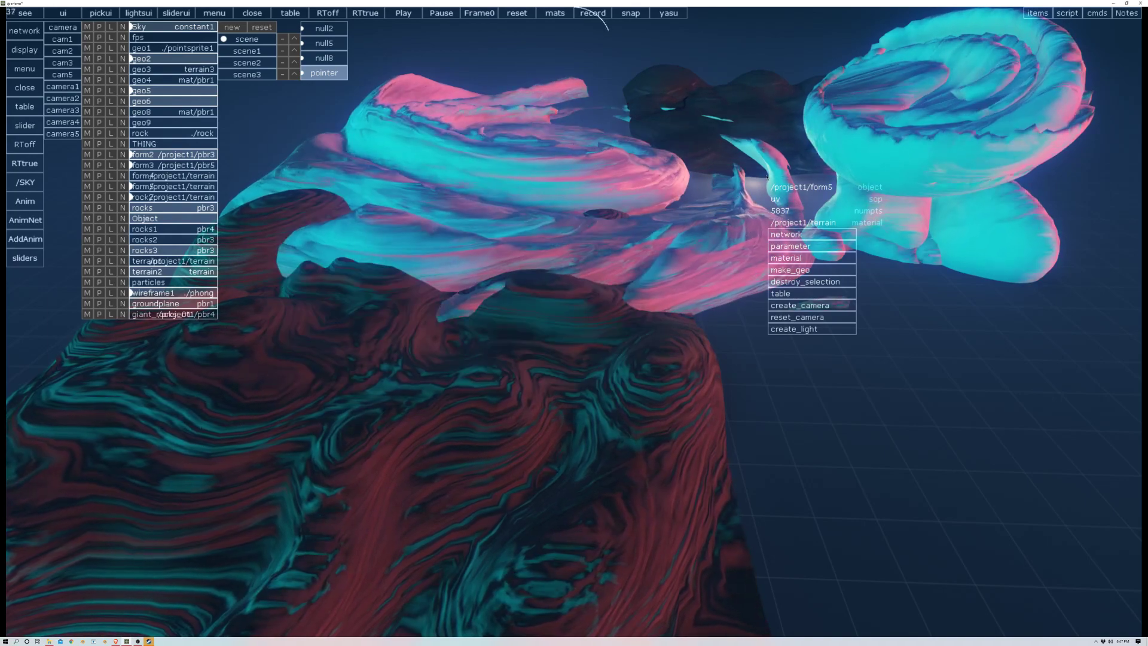
# Open the notes and read through the planned features and the take, shot and scene definitions
pyautogui.click(1127, 12)
pyautogui.scroll(10, 897, 71)
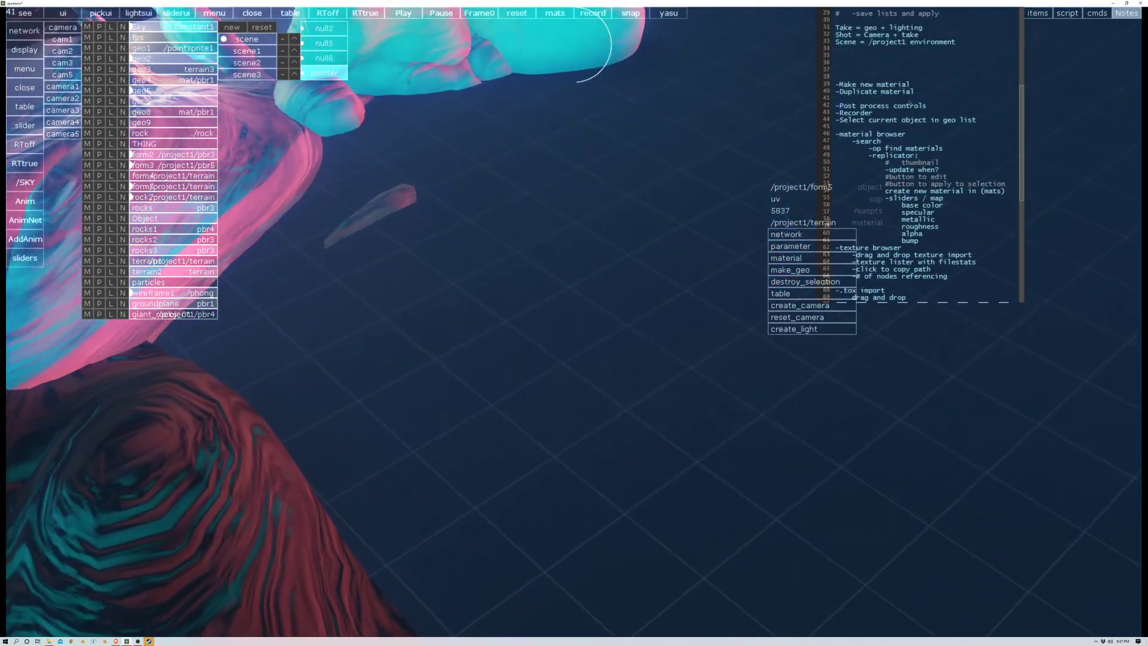
pyautogui.scroll(5, 871, 98)
pyautogui.scroll(-6, 873, 123)
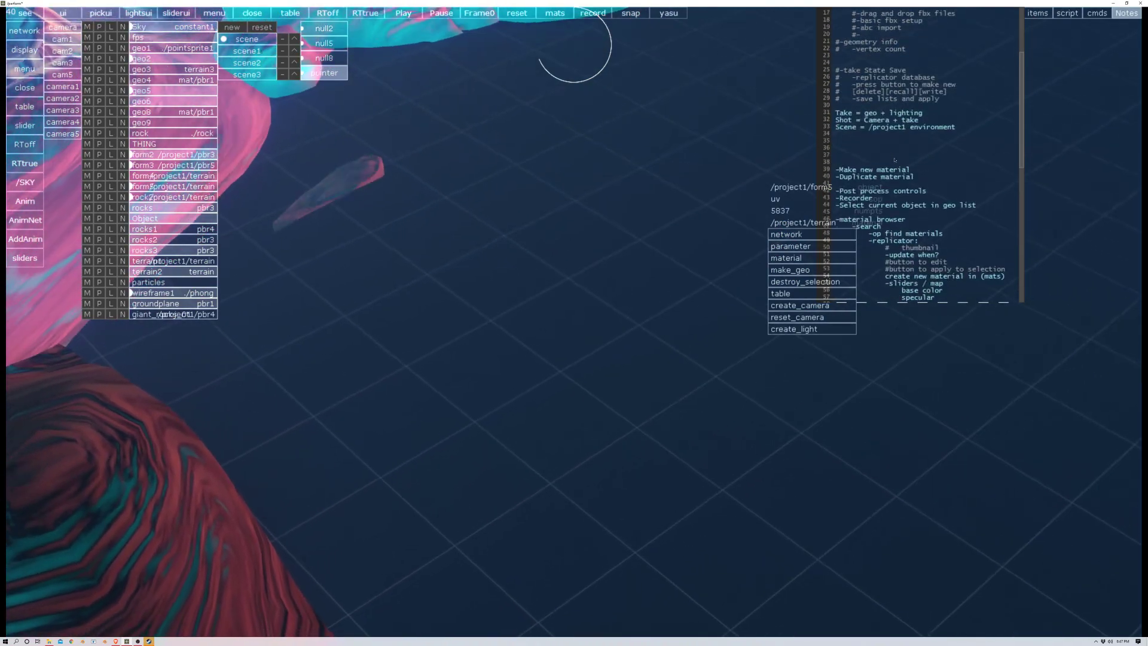
# Read the rest of the notes, from the material browser ideas through the animation timelines, and close the notes
pyautogui.scroll(-3, 867, 101)
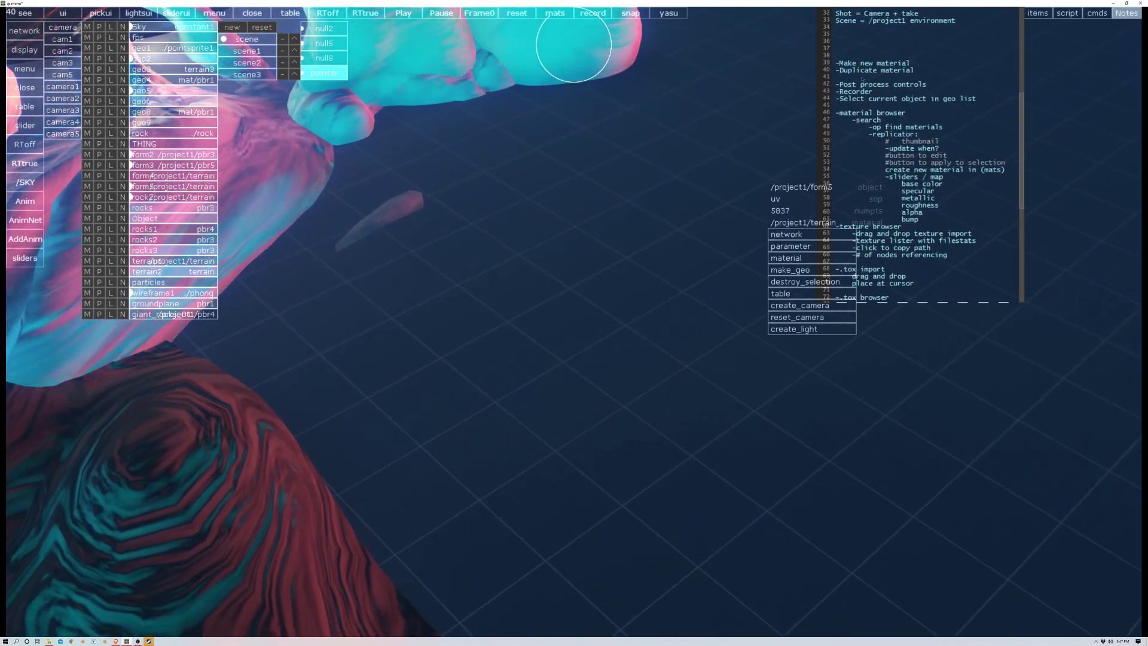
pyautogui.scroll(-1, 864, 72)
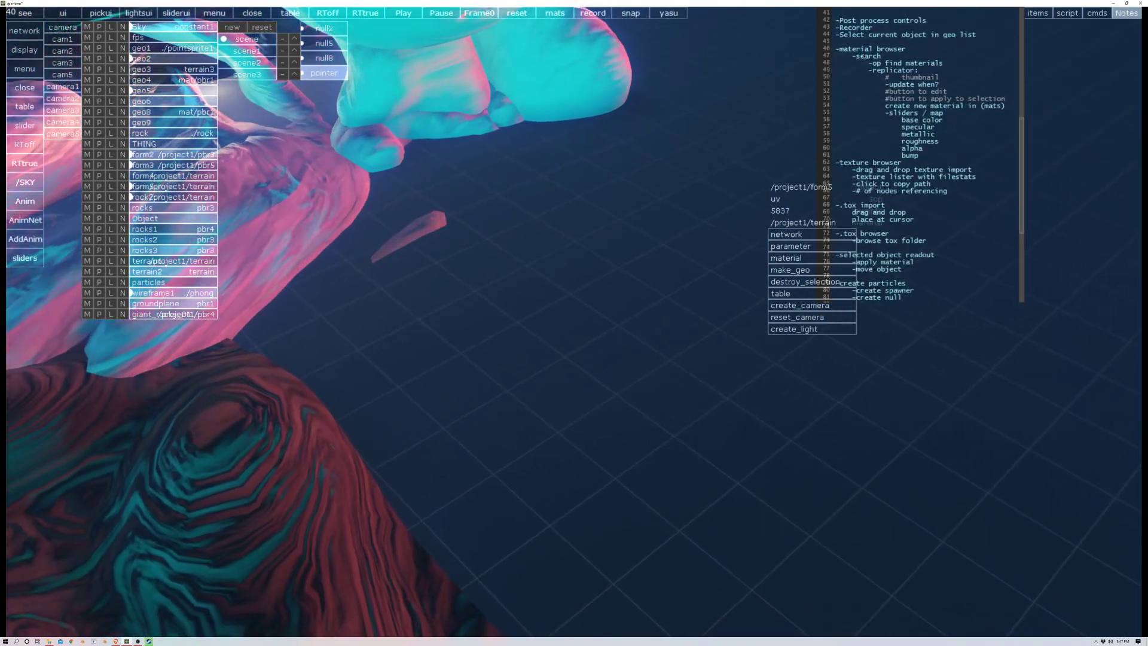
pyautogui.scroll(-7, 867, 96)
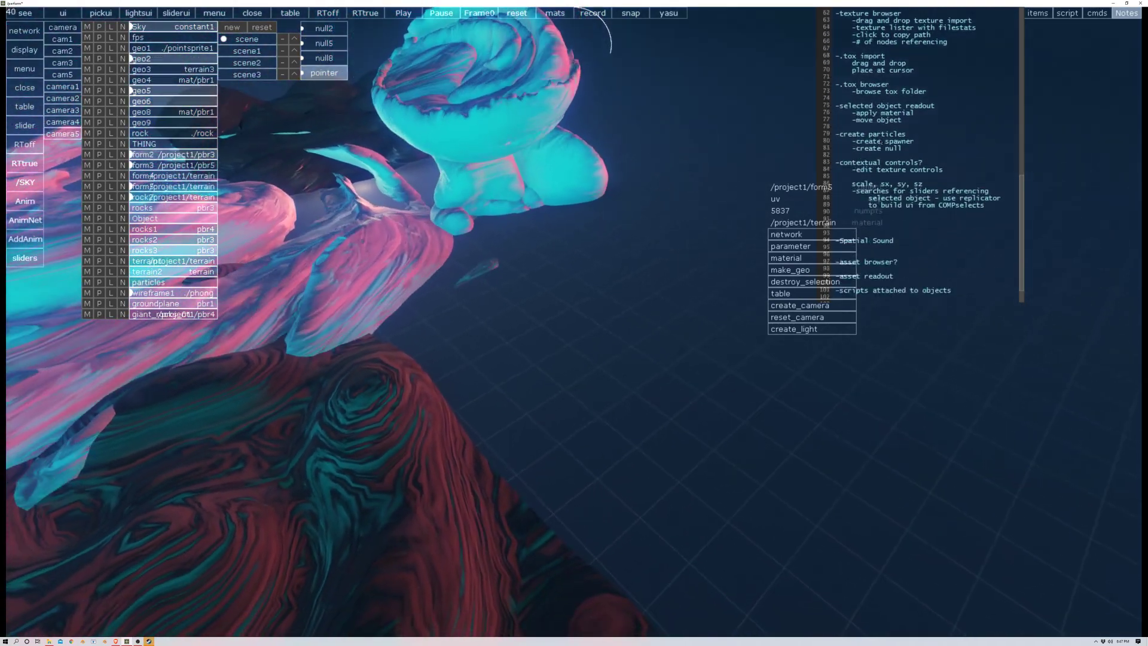
pyautogui.scroll(-1, 880, 142)
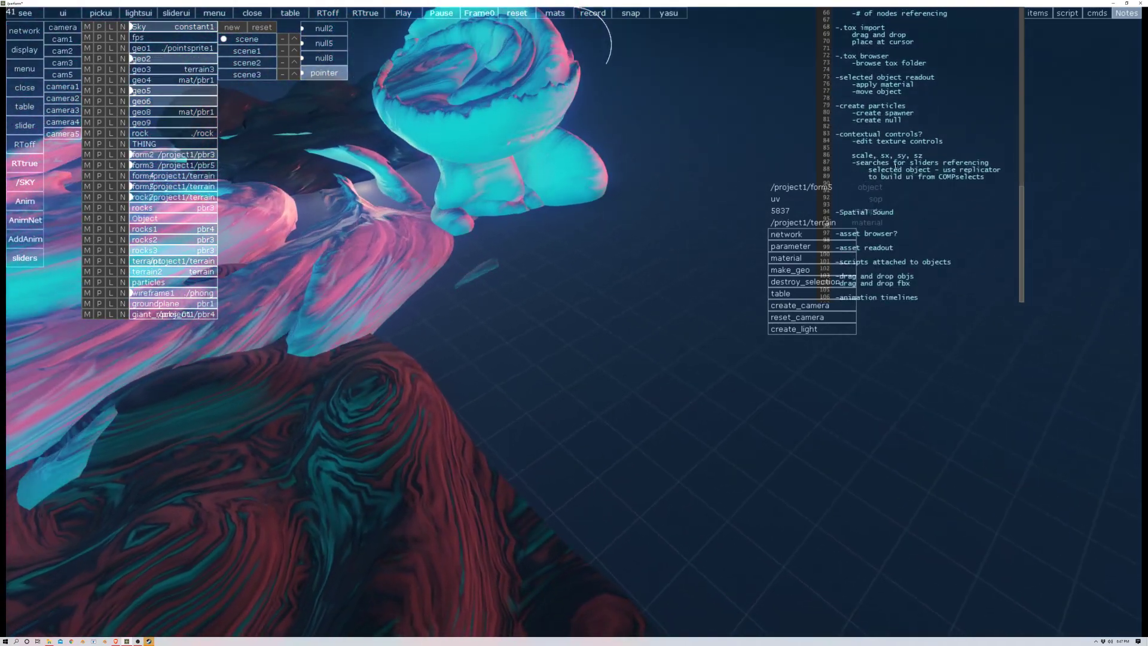
pyautogui.click(1128, 13)
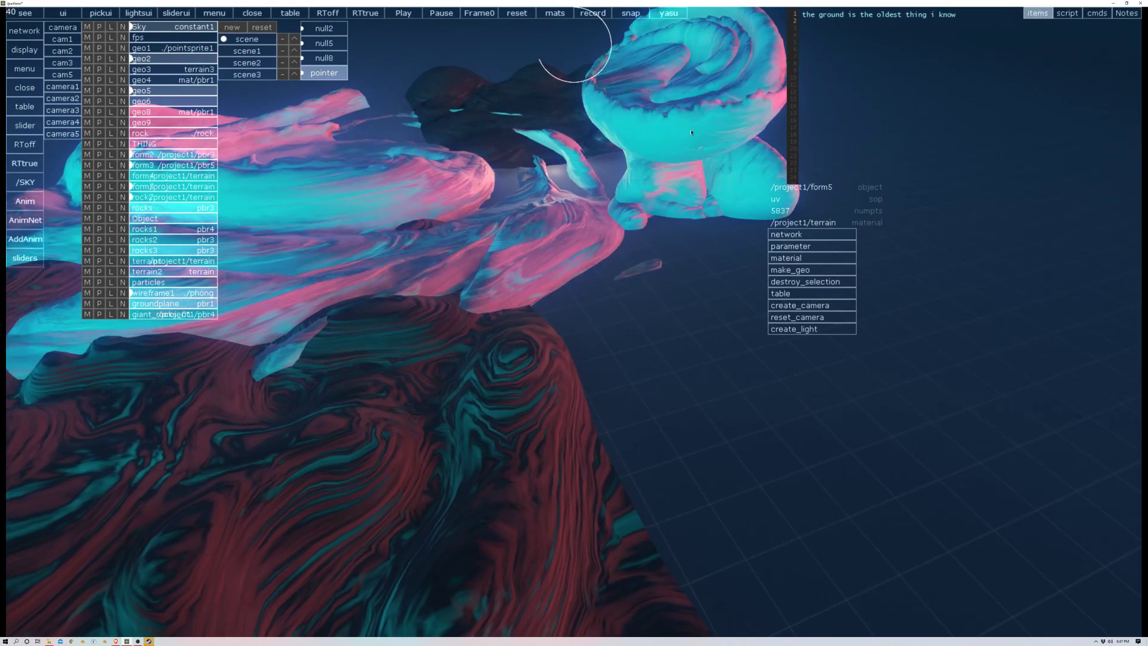
# Pick points on the form5 and rock2 objects to move the pointer light there, and close the items text
pyautogui.click(692, 132)
pyautogui.click(600, 204)
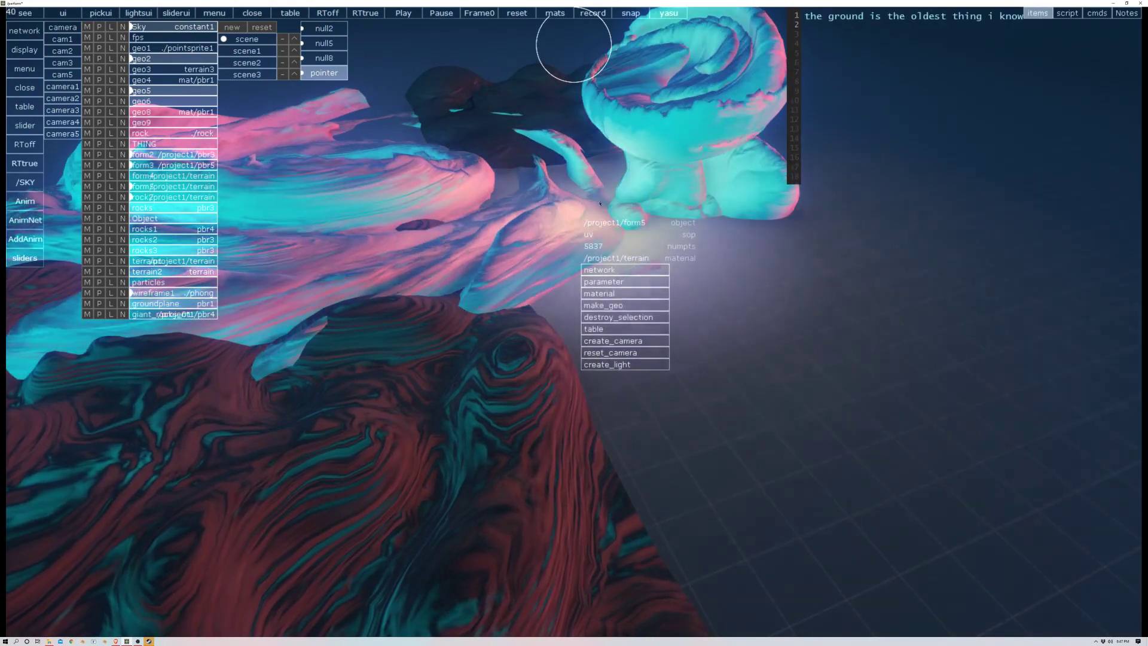
pyautogui.click(803, 287)
pyautogui.click(738, 140)
pyautogui.click(1041, 14)
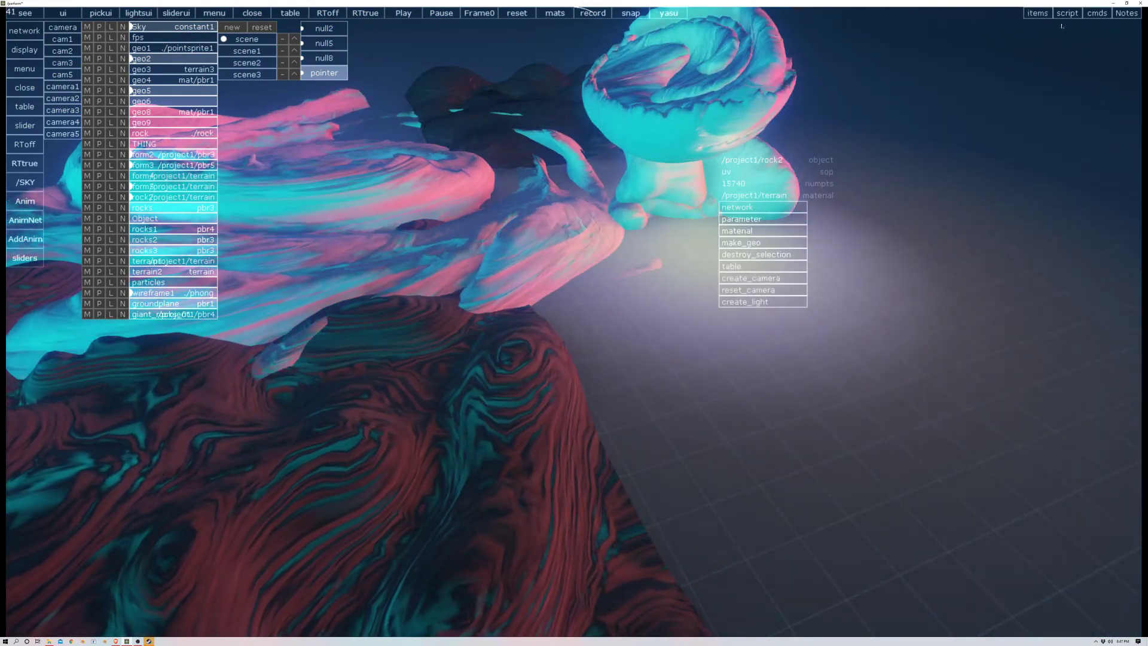
# Open the script editor to view the material command's code, close it, and select the form5 object
pyautogui.click(1067, 13)
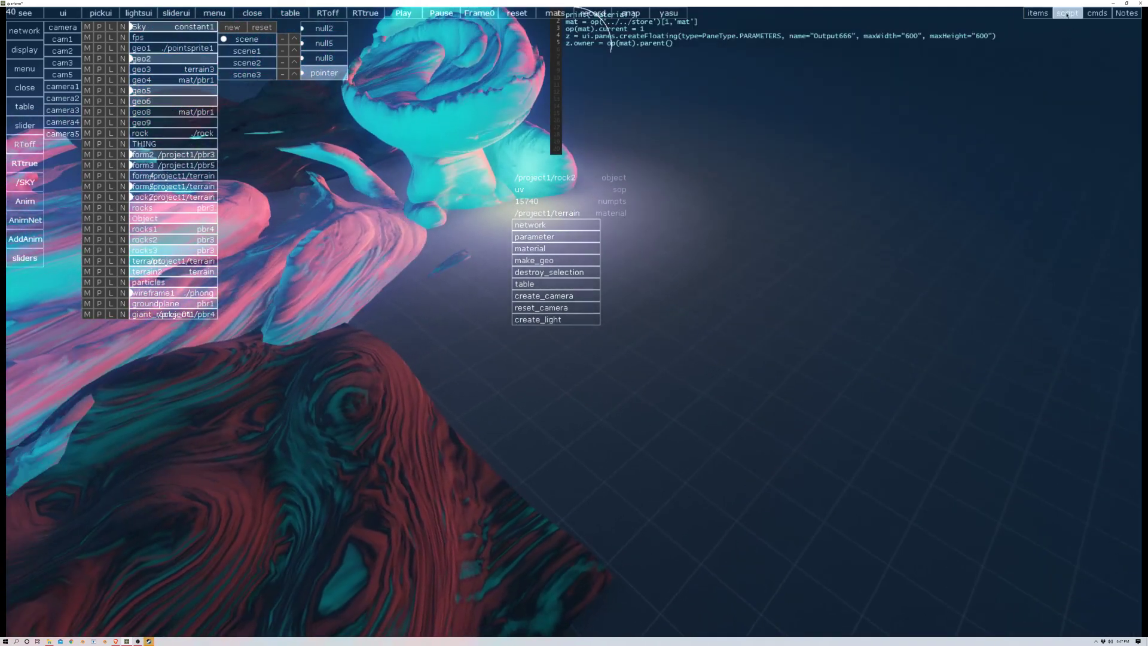
pyautogui.click(1067, 14)
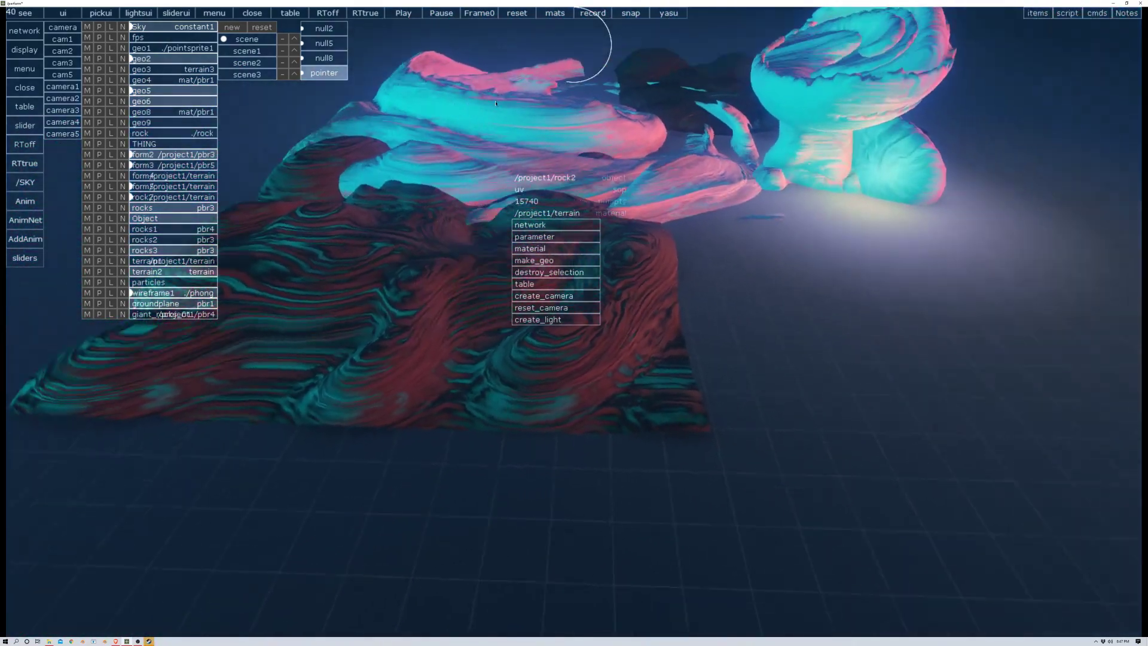
pyautogui.rightClick(412, 120)
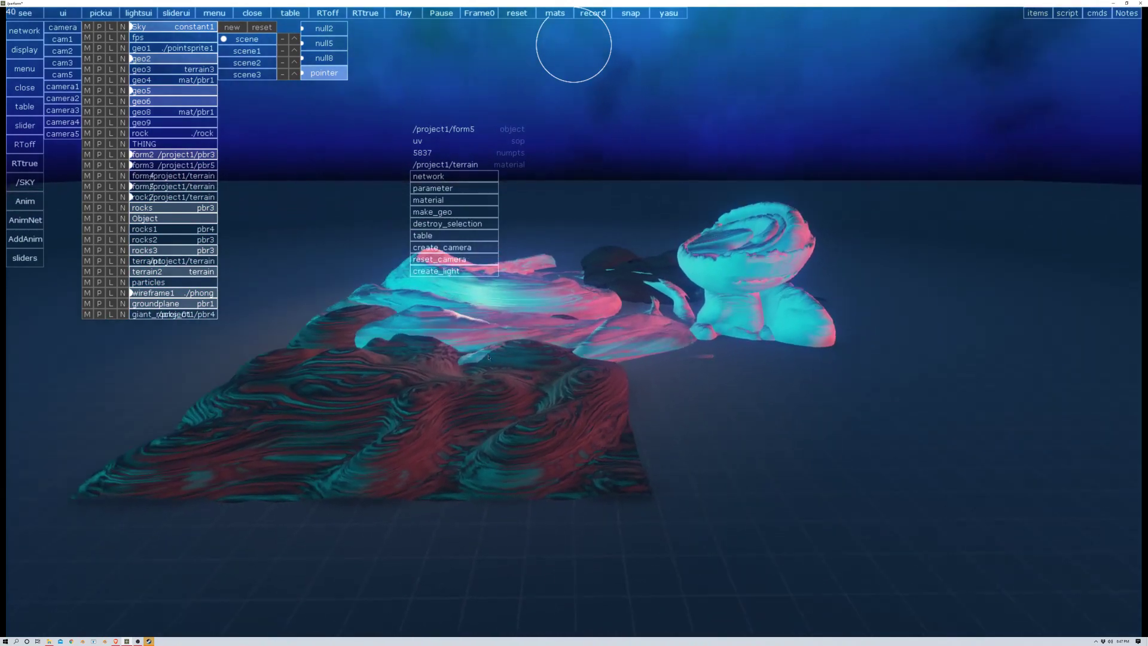
# Recall the stored states scene1 and scene2 in turn, ending on the state named scene
pyautogui.click(249, 45)
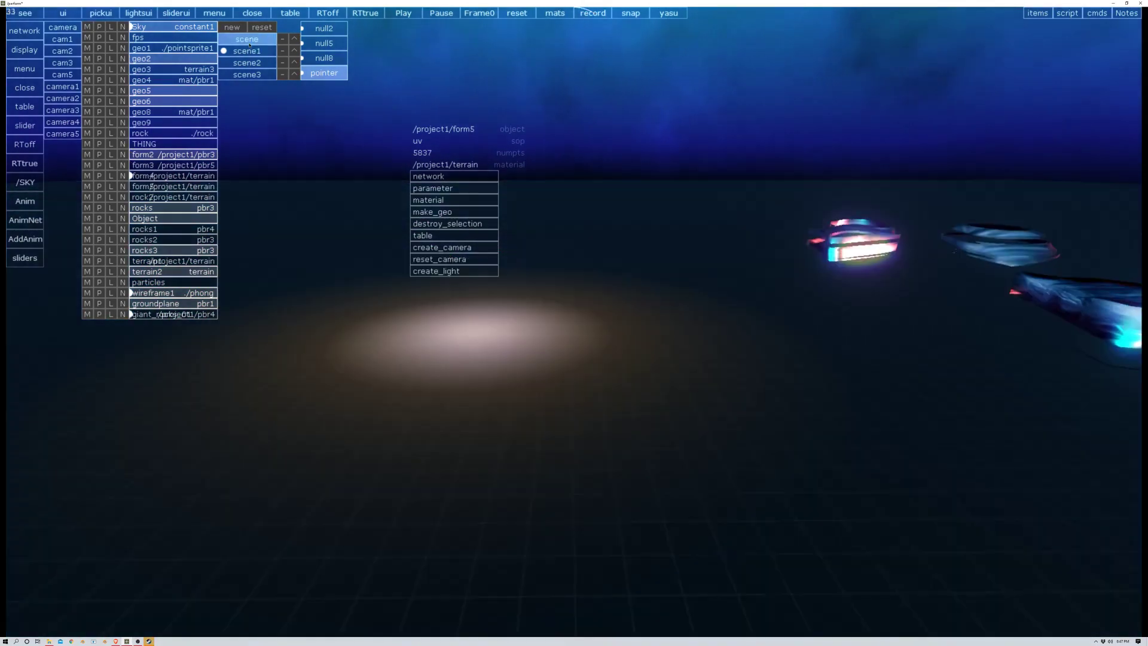
pyautogui.click(250, 60)
pyautogui.click(248, 40)
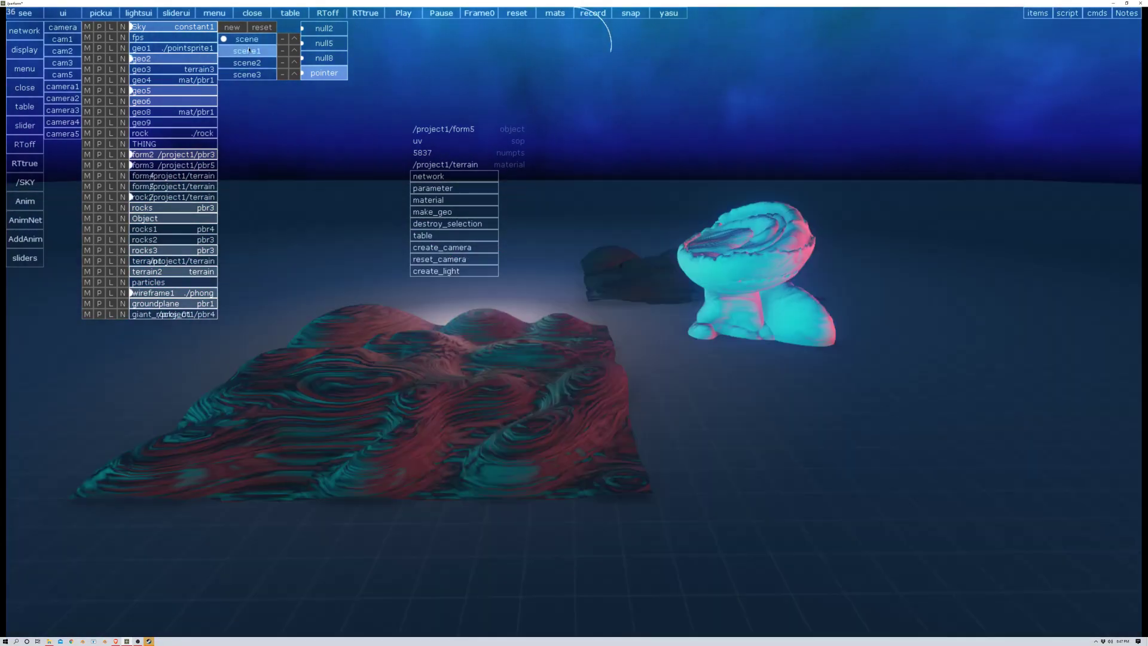
pyautogui.click(248, 51)
pyautogui.click(246, 41)
# View the scene through the stored cameras in turn, from cam1 through camera4
pyautogui.click(47, 40)
pyautogui.click(55, 52)
pyautogui.click(59, 63)
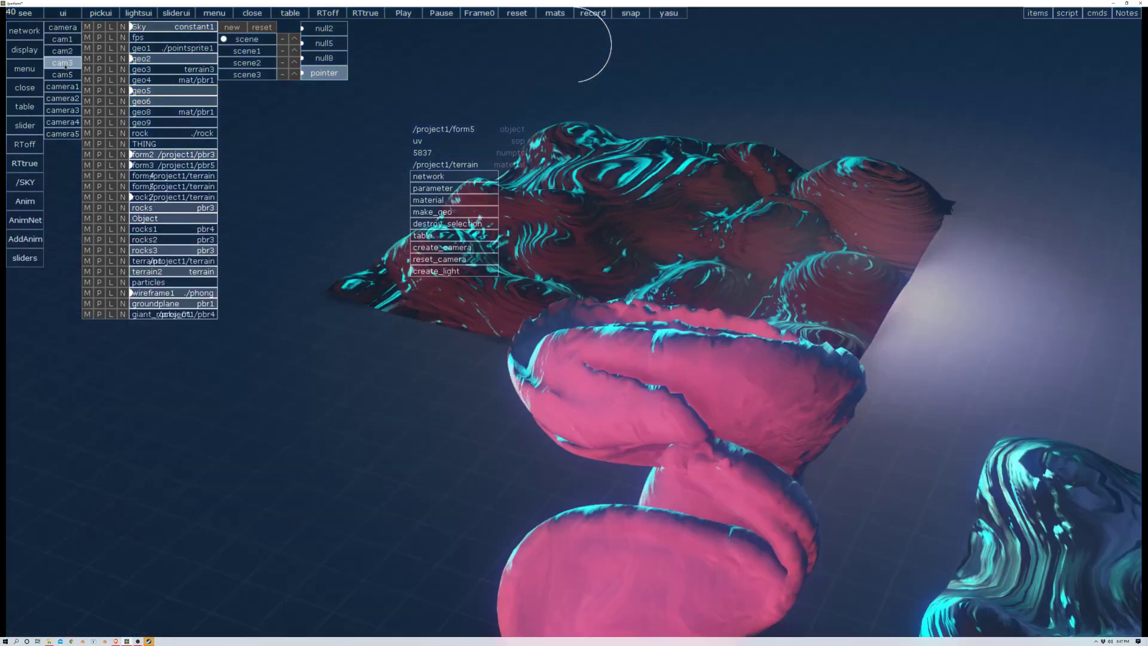
pyautogui.click(62, 76)
pyautogui.click(65, 88)
pyautogui.click(68, 100)
pyautogui.click(67, 121)
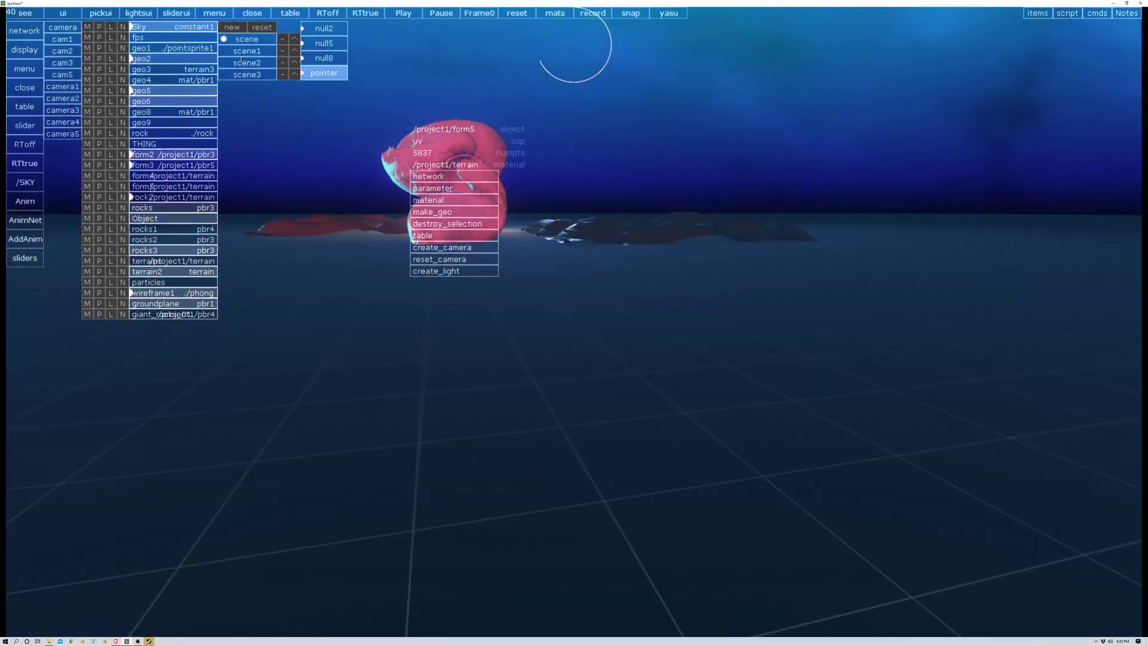
# Return to the cam1 view and pick the ground beside the terrain to move the pointer light there
pyautogui.click(74, 40)
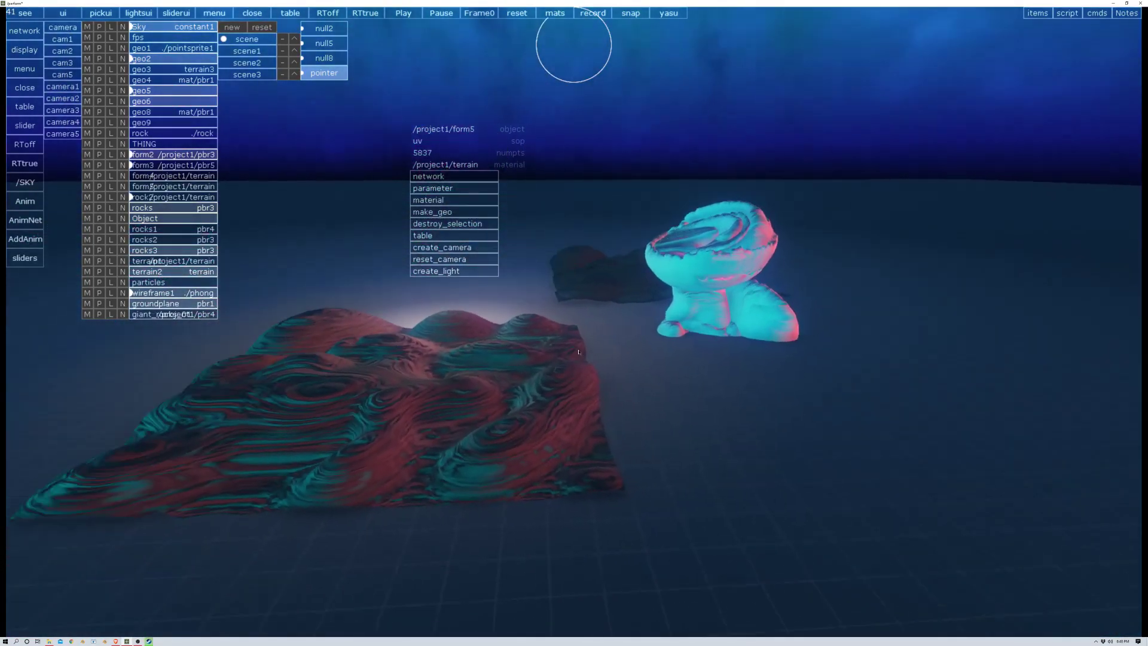
pyautogui.click(637, 384)
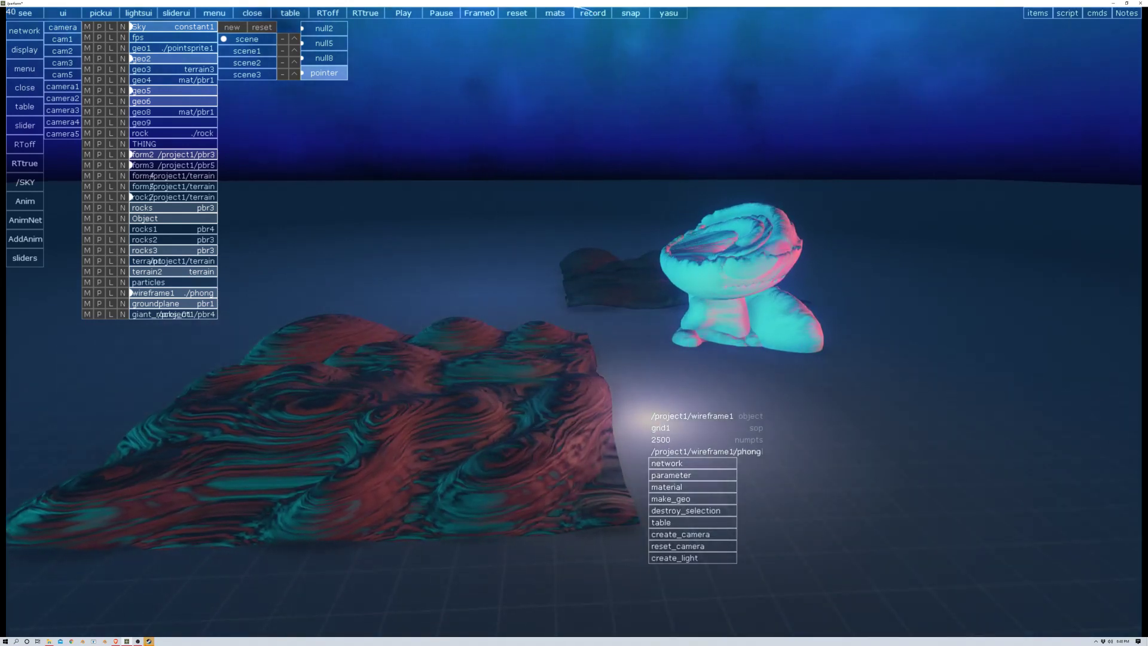